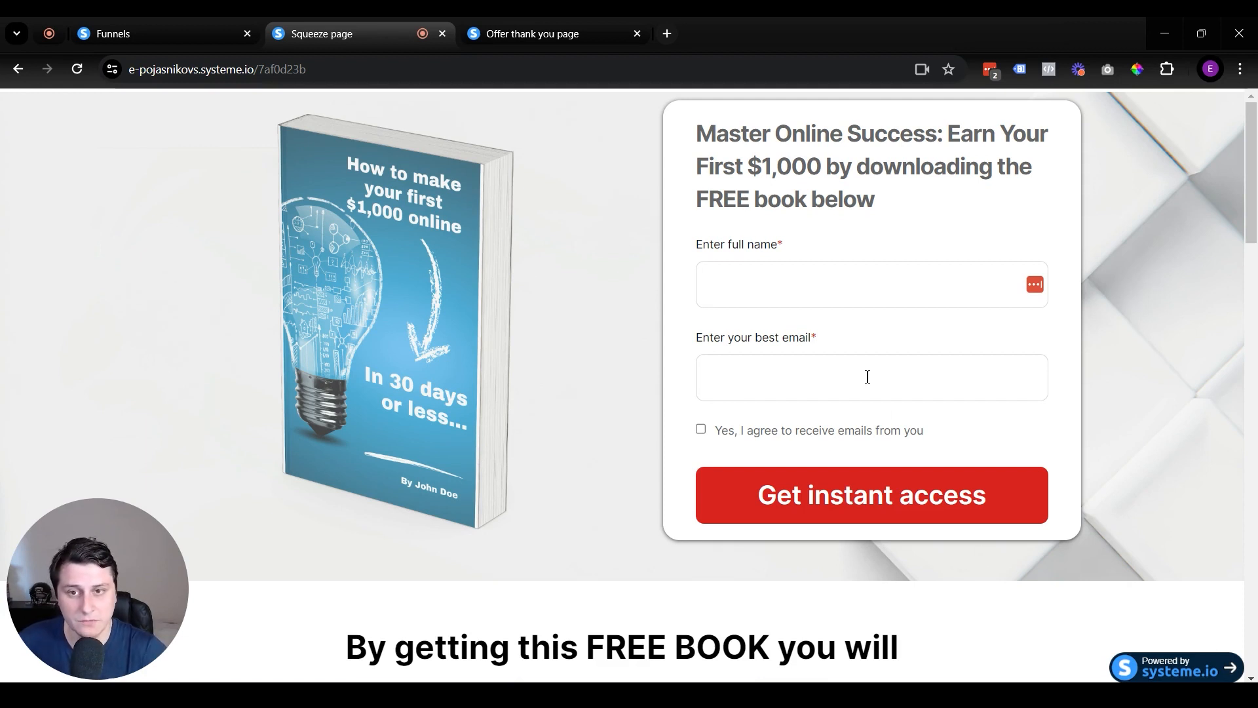
# View the live offer thank you page, and close the thank you page and squeeze page previews
pyautogui.click(575, 21)
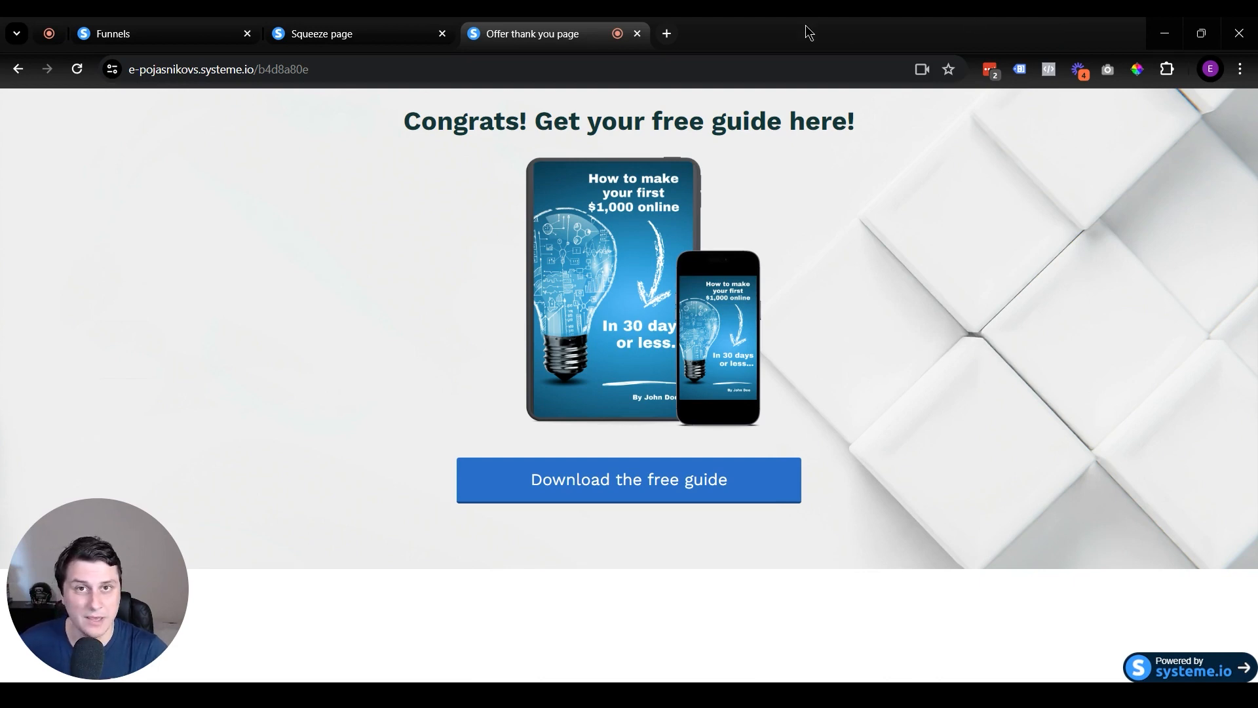
pyautogui.click(636, 33)
pyautogui.click(441, 34)
# Open the page of the funnel's Thank You step for editing
pyautogui.click(190, 264)
pyautogui.click(165, 277)
pyautogui.click(167, 233)
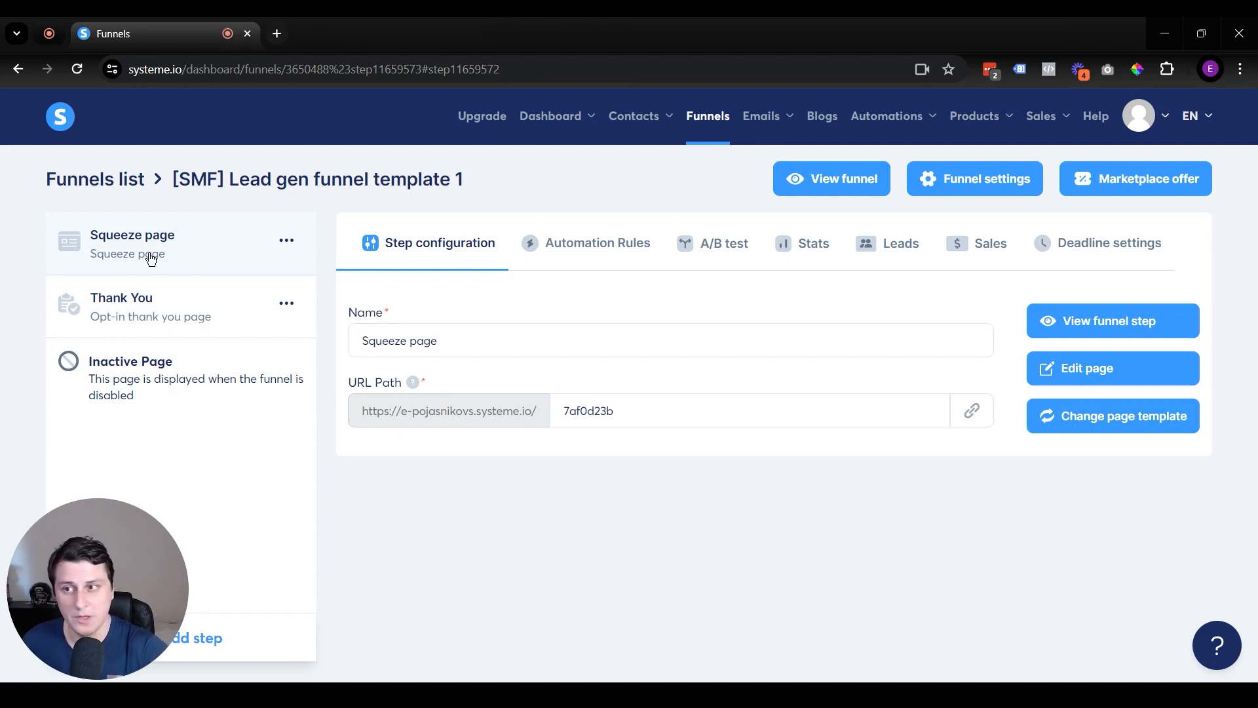
pyautogui.click(133, 305)
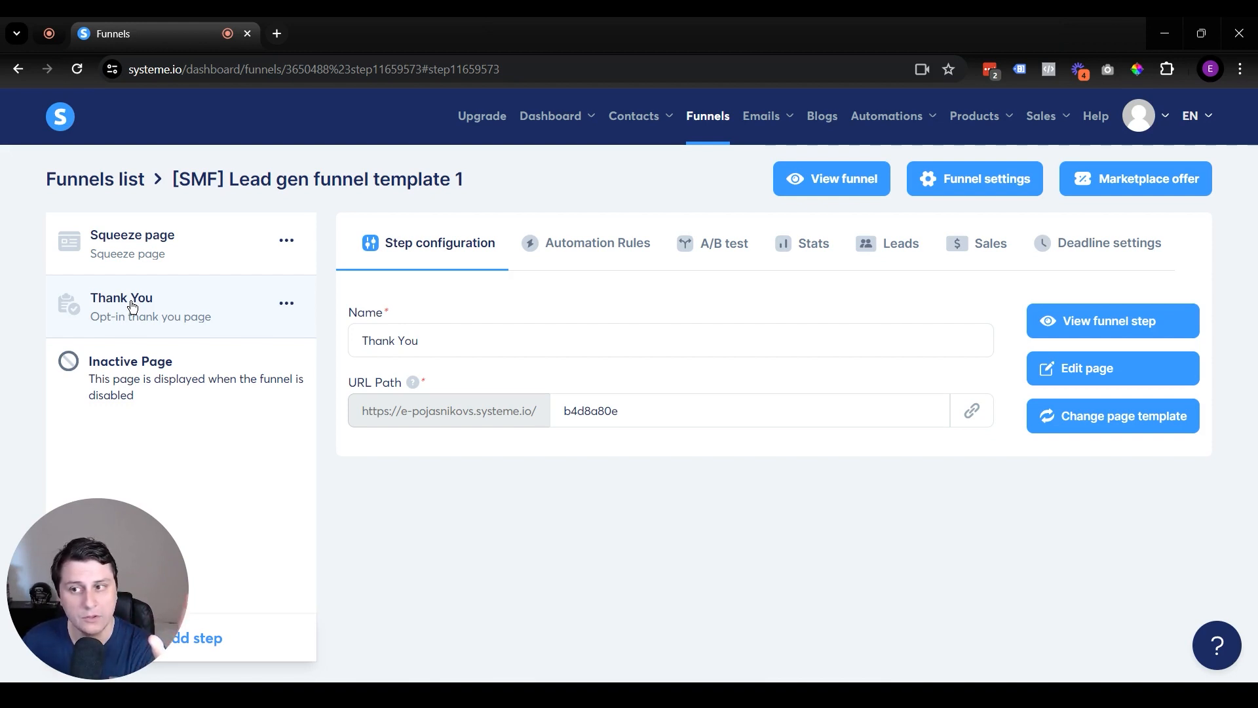
pyautogui.click(133, 306)
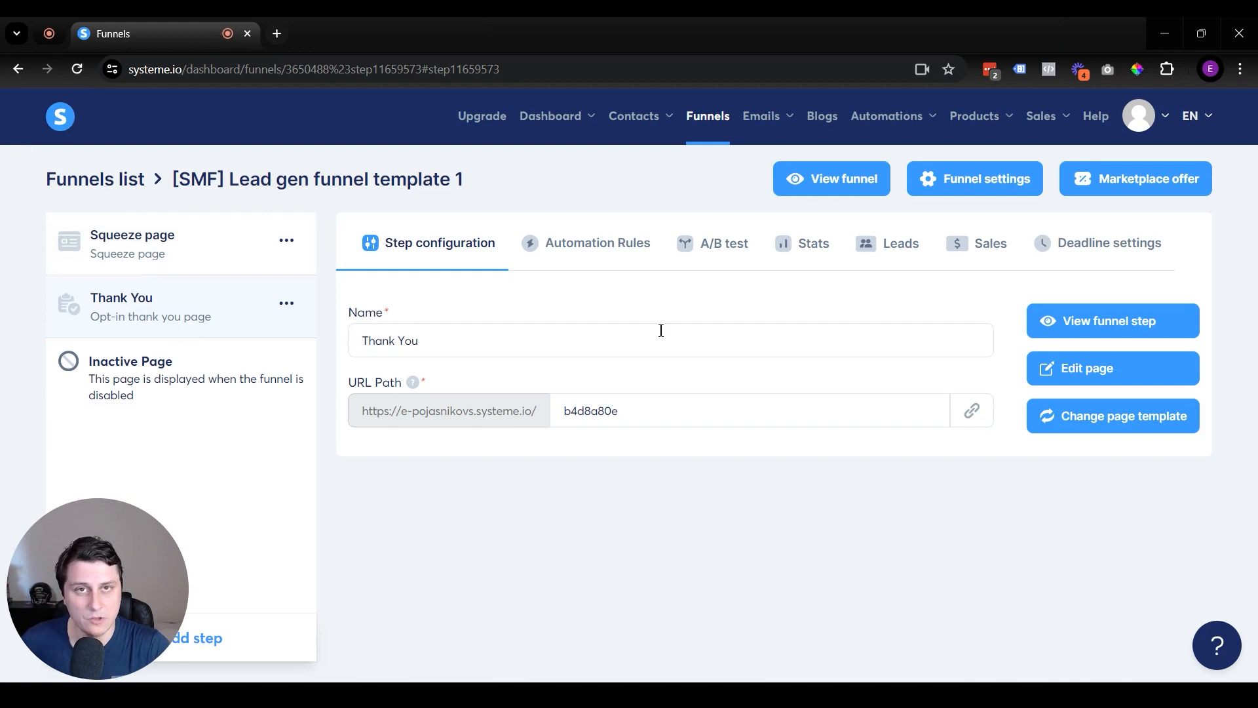
pyautogui.click(1121, 371)
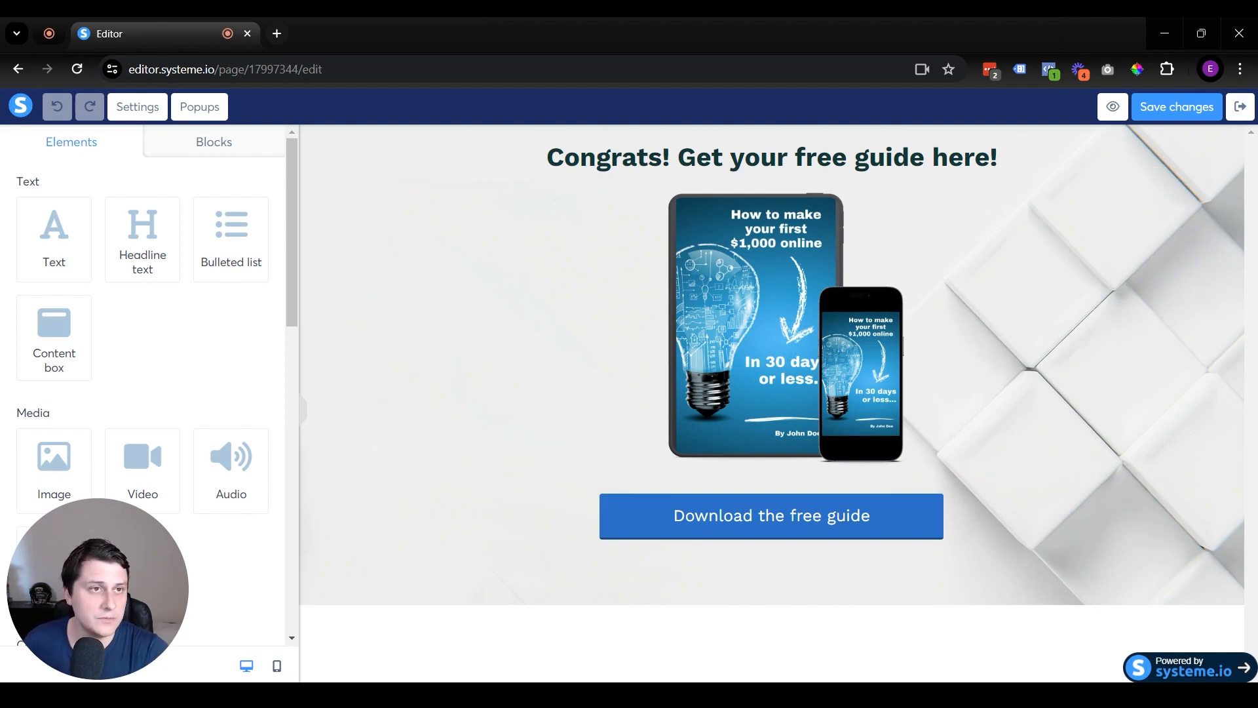
# Replace the page headline with "Your FREE ebook is on its way to your inbox and should be there within the next 5 minutes!"
pyautogui.tripleClick(890, 160)
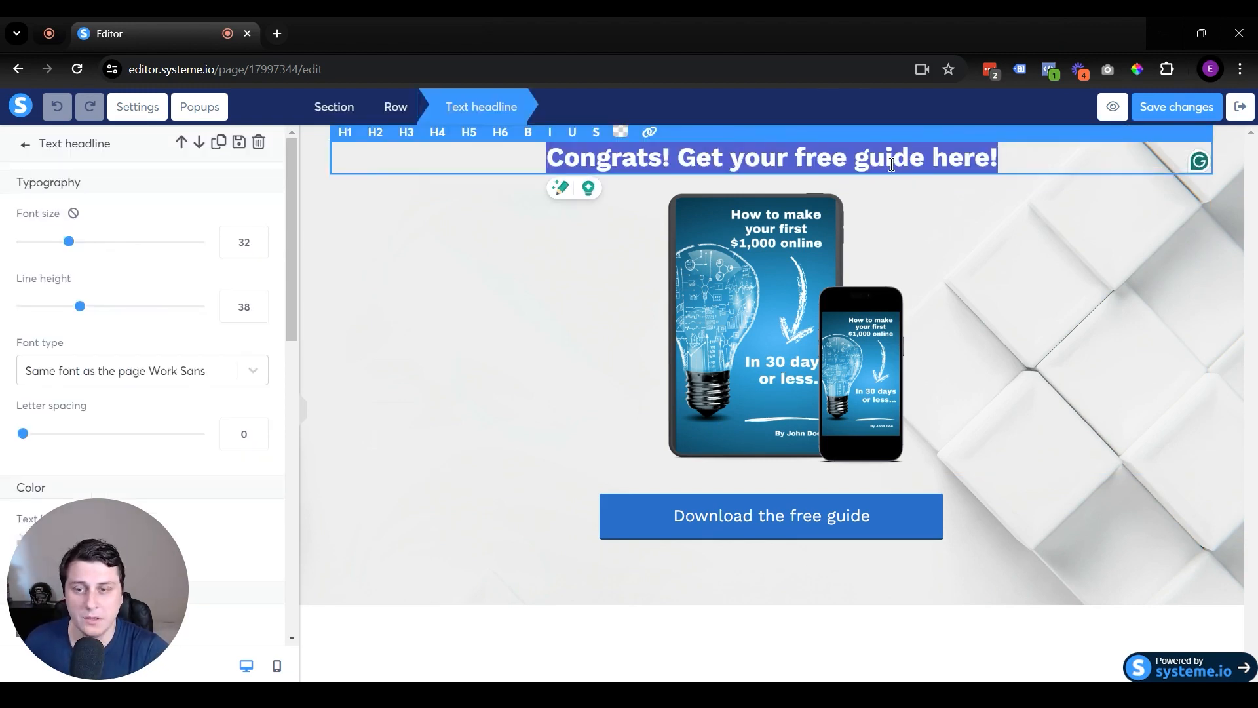
pyautogui.write('Your FREE ebook is on its way to your inbox and should be there within the next 5 minutes!')
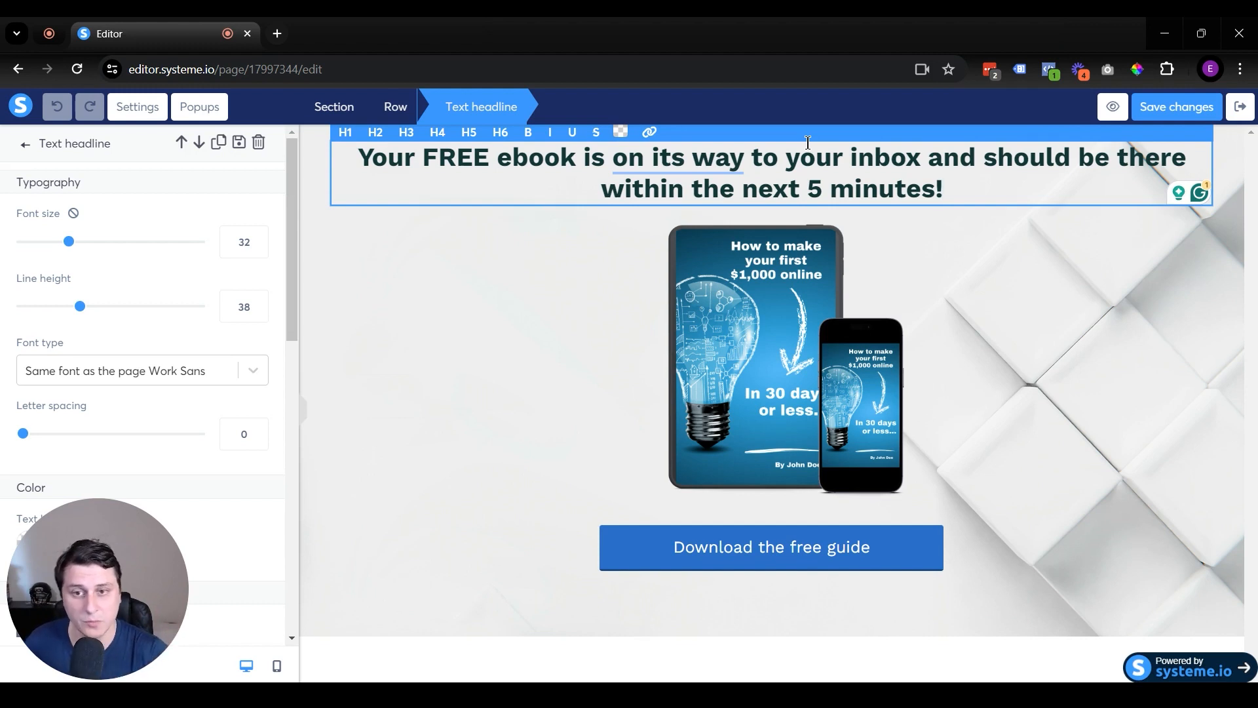
pyautogui.click(976, 299)
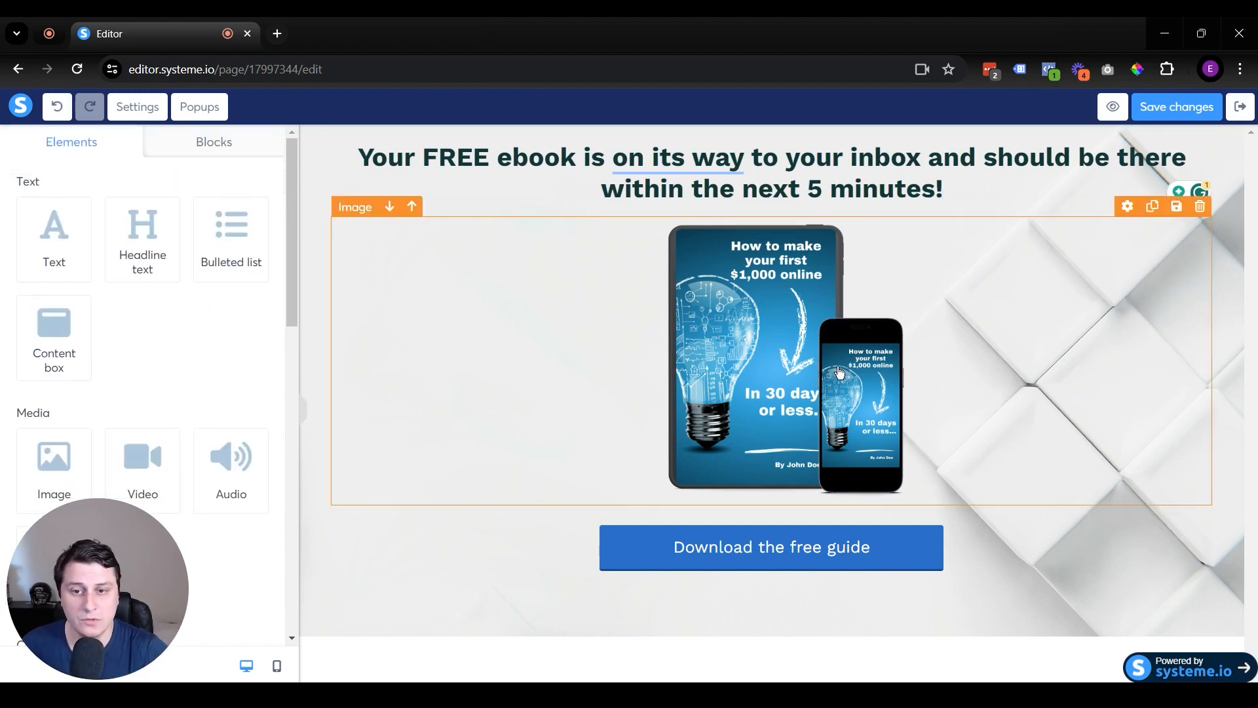
# Delete the ebook image and add a Headline text element between the top headline and the download button
pyautogui.click(1199, 208)
pyautogui.click(701, 170)
pyautogui.moveTo(142, 230); pyautogui.dragTo(864, 255)
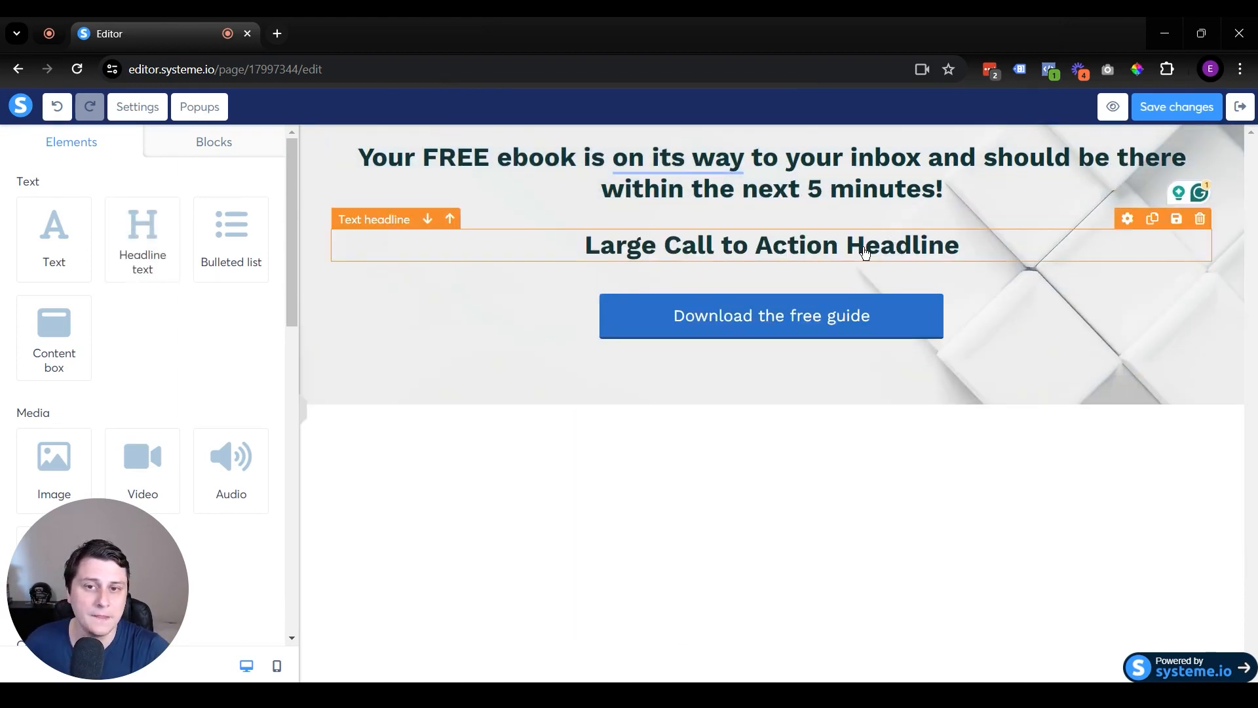
# Make the whole text of the added second headline bold
pyautogui.tripleClick(862, 247)
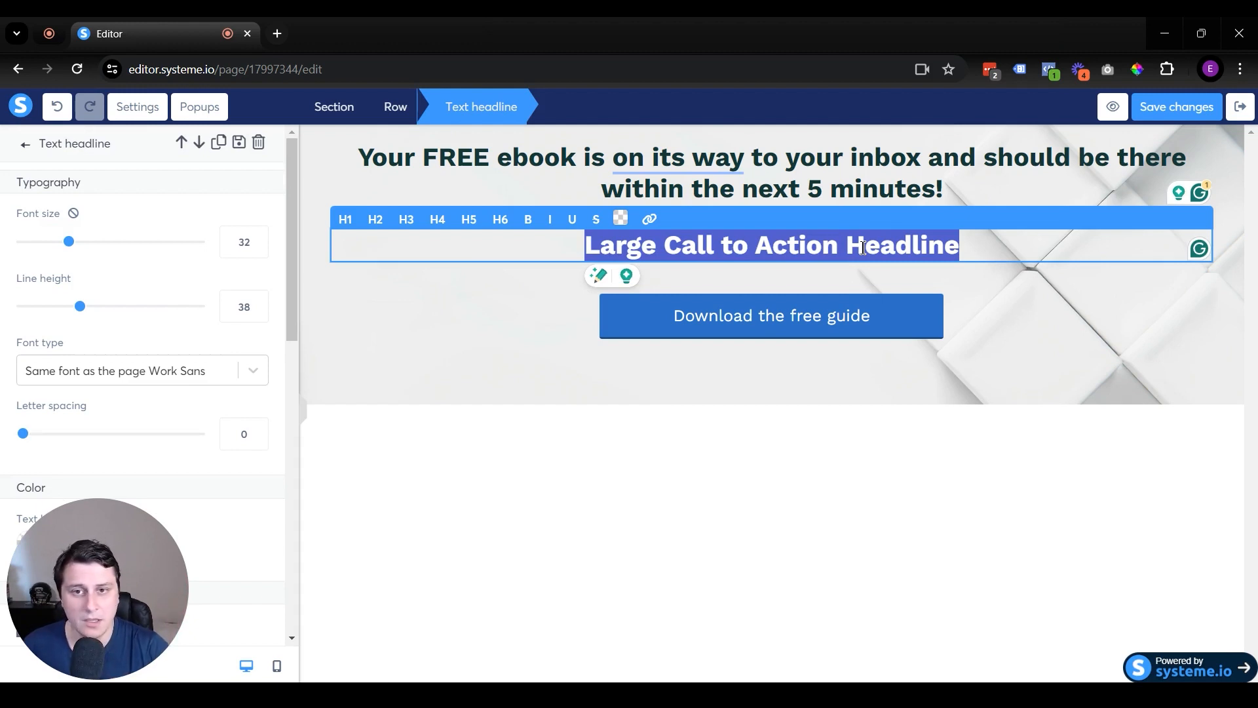
pyautogui.click(862, 247)
pyautogui.tripleClick(882, 253)
pyautogui.hotkey('ctrl', 'b')
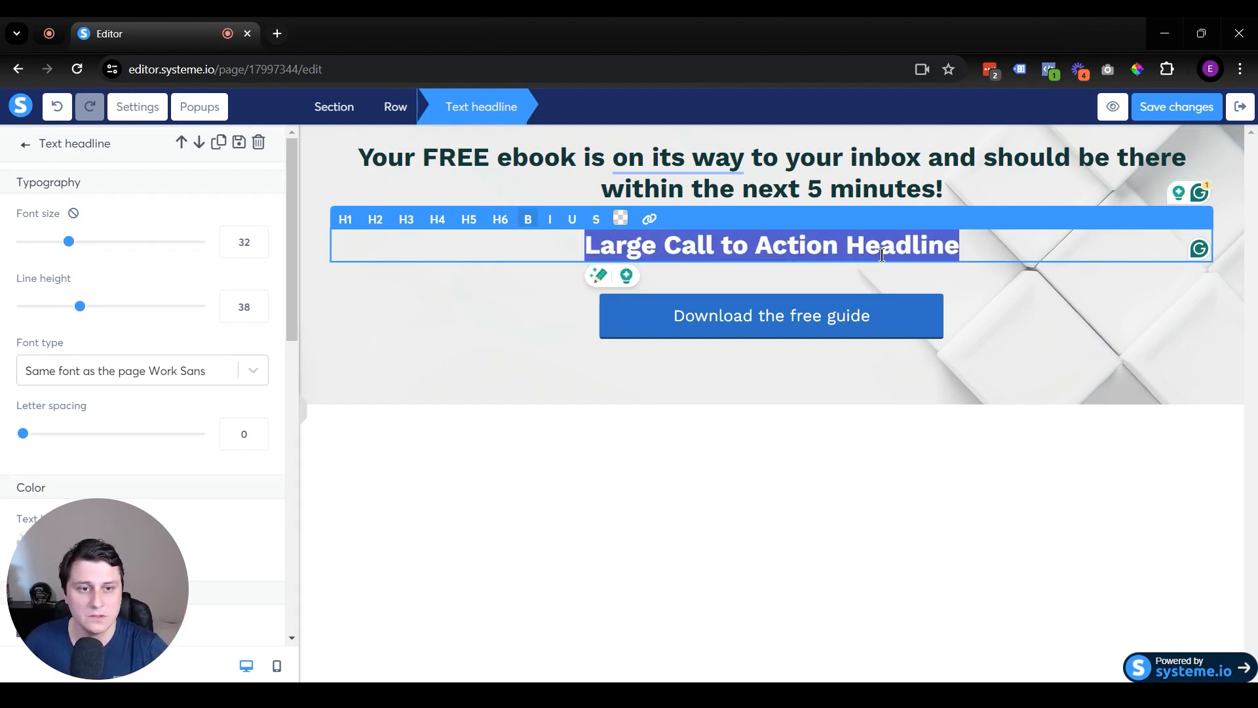
# Write the second headline as "How would you like to get my full blueprint to making my first $10,000 in my first 90 days?"
pyautogui.write('How ')
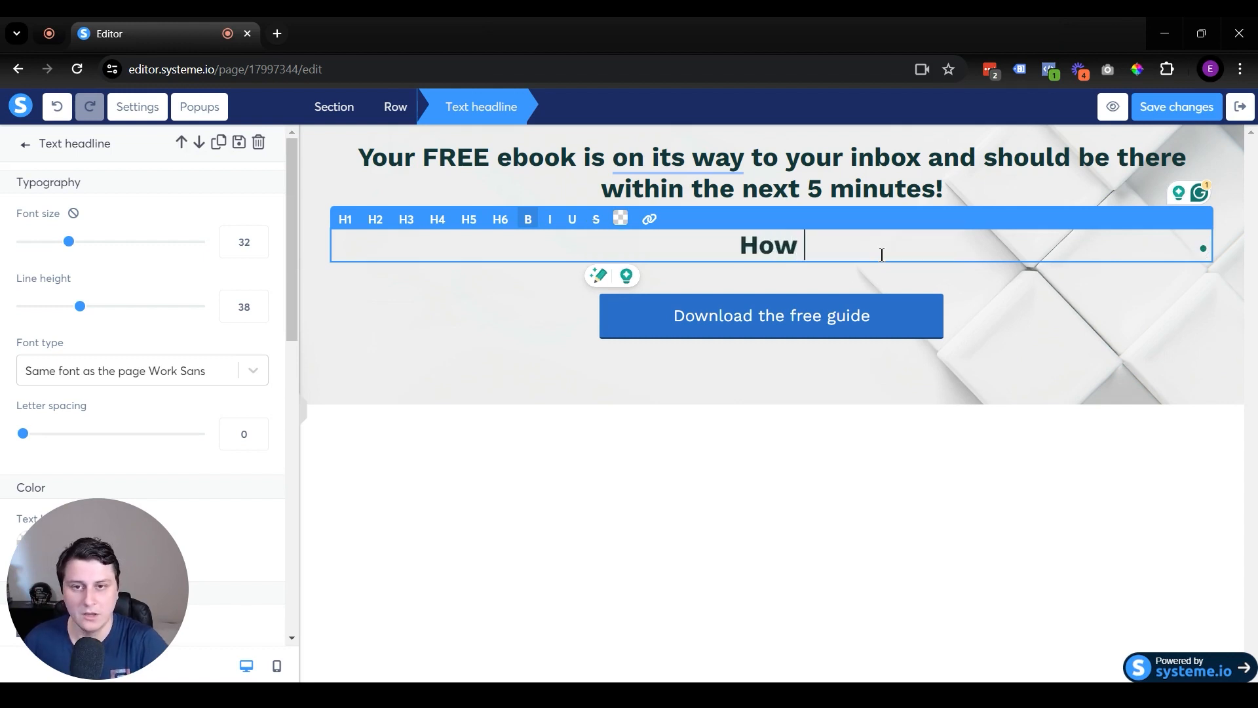
pyautogui.write('would you like to g')
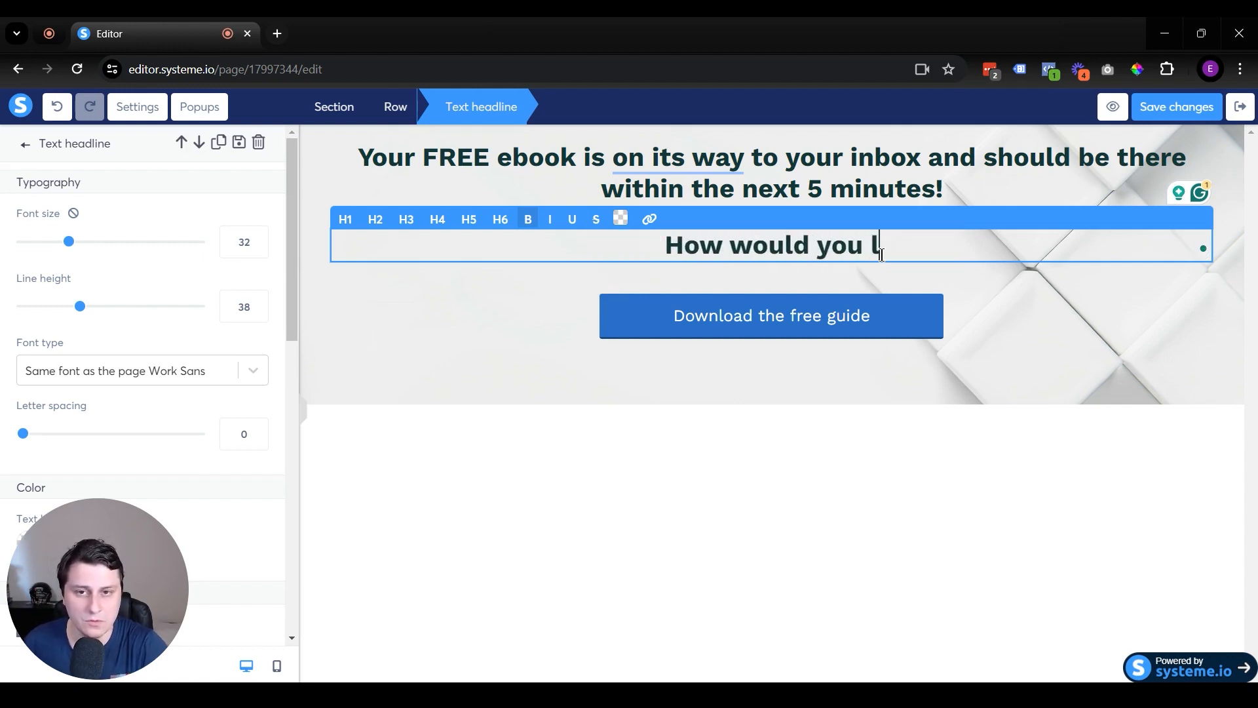
pyautogui.write('et my')
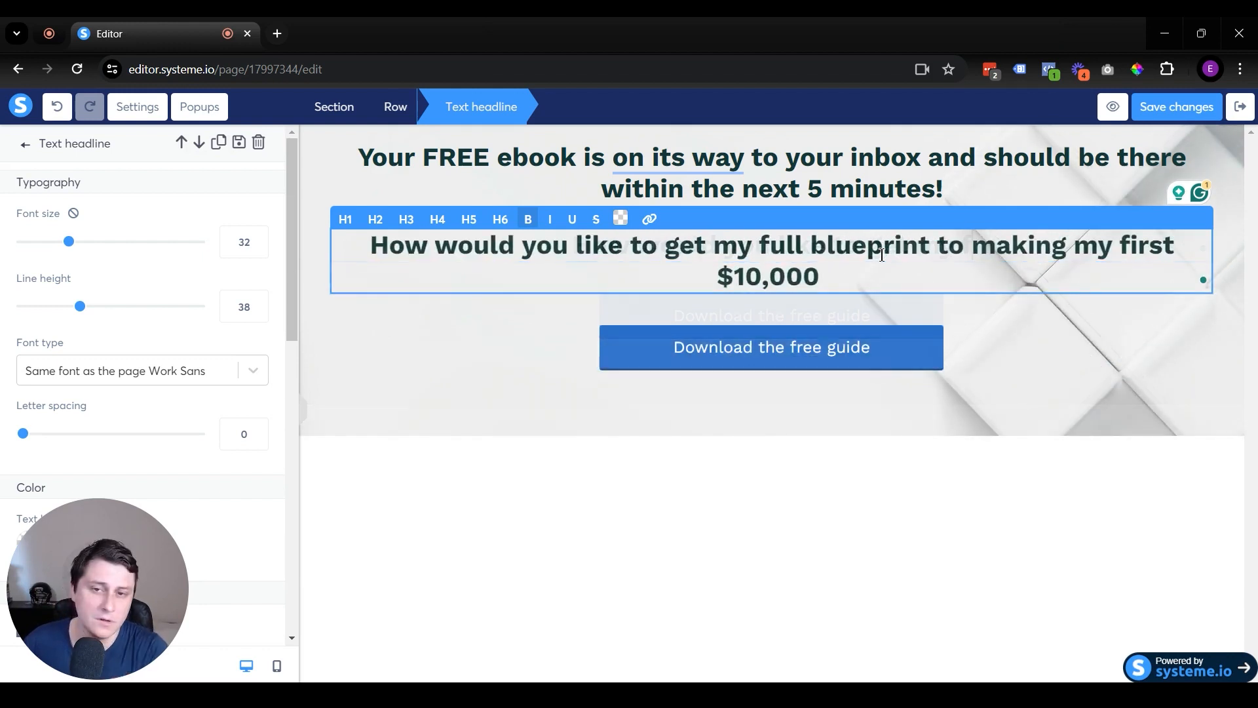
pyautogui.write('in th')
pyautogui.press('BackSpace')
pyautogui.press('BackSpace')
pyautogui.write('my first 90 da')
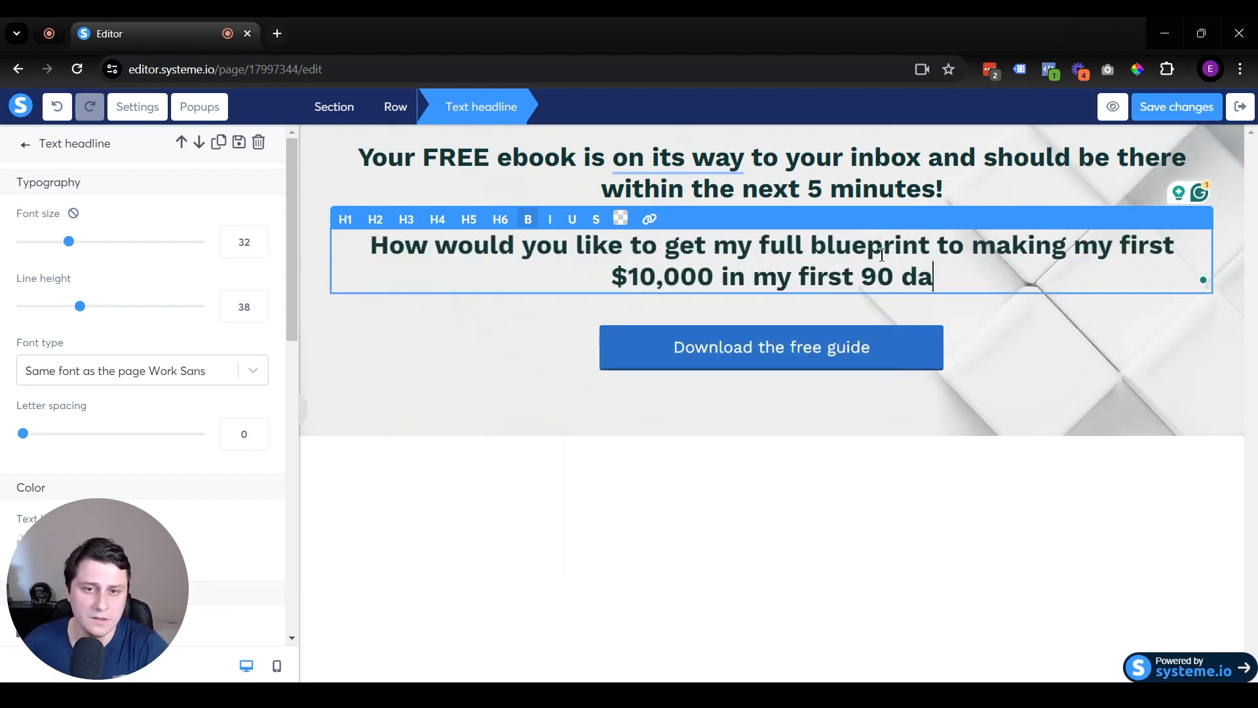
pyautogui.write('ys?')
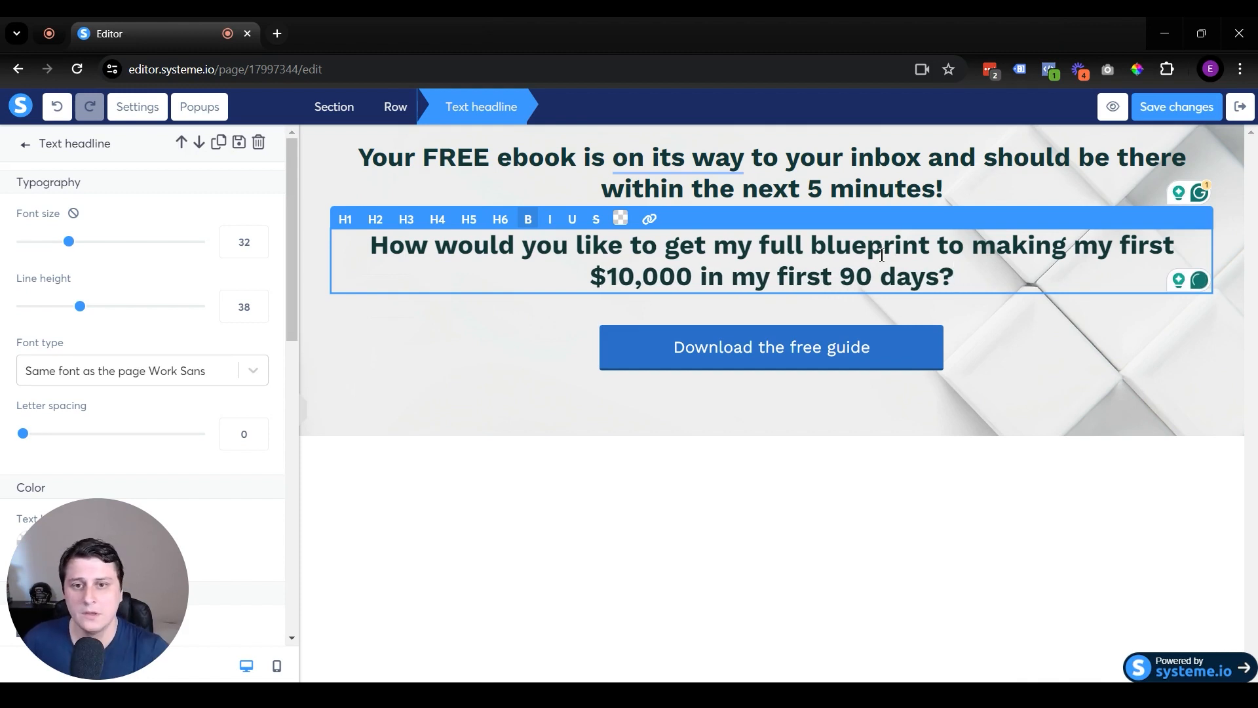
pyautogui.click(849, 438)
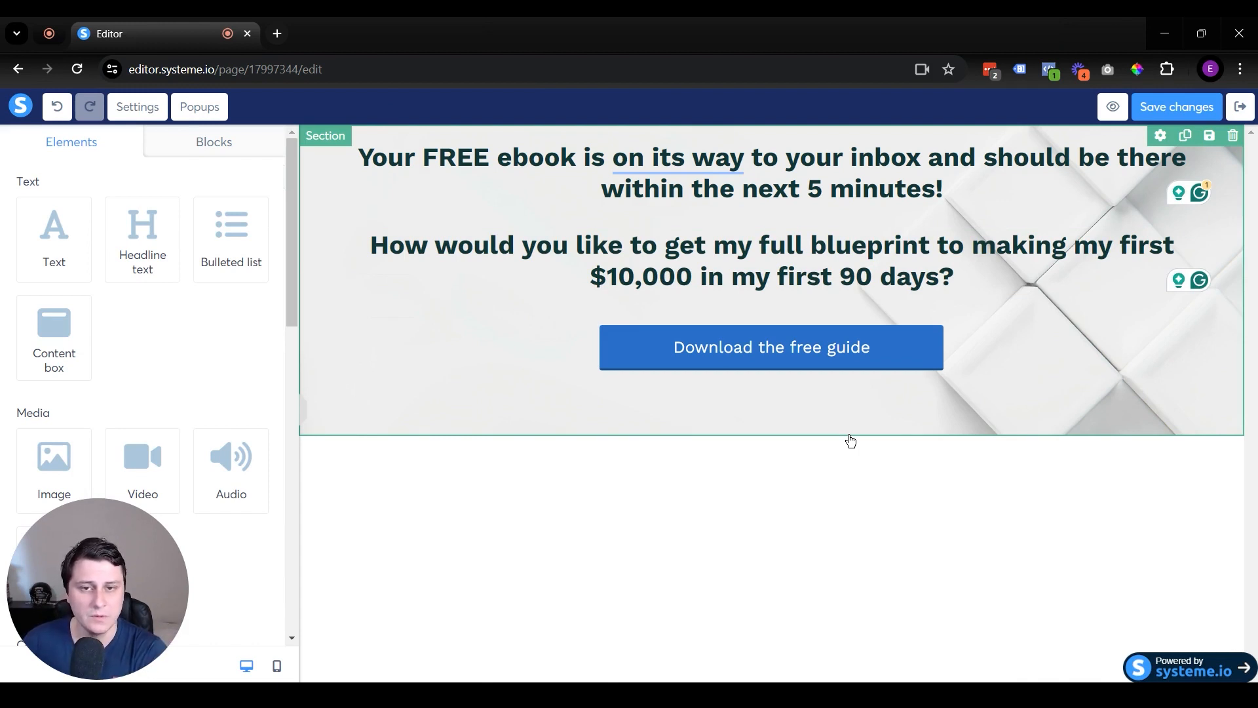
# Replace the second headline with "Learn my free traffic generation method that helps people add up to 1,233 new leads to their mailing list per month."
pyautogui.tripleClick(890, 273)
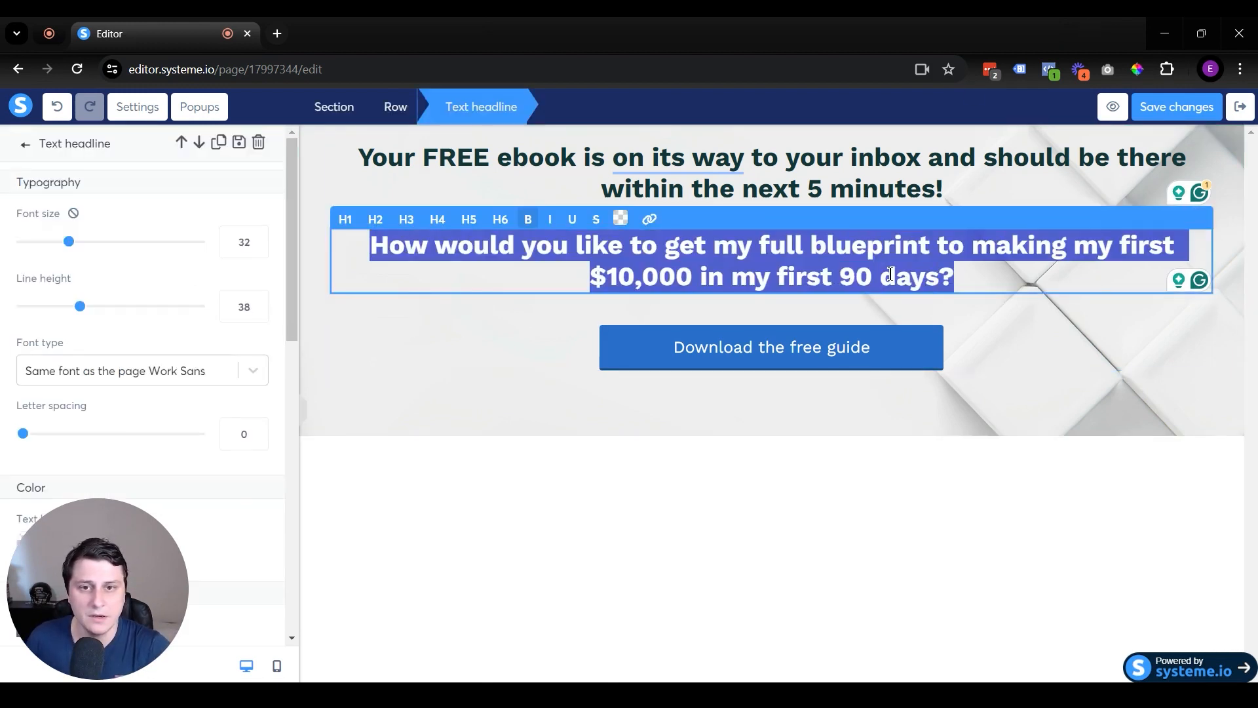
pyautogui.write('Learn m')
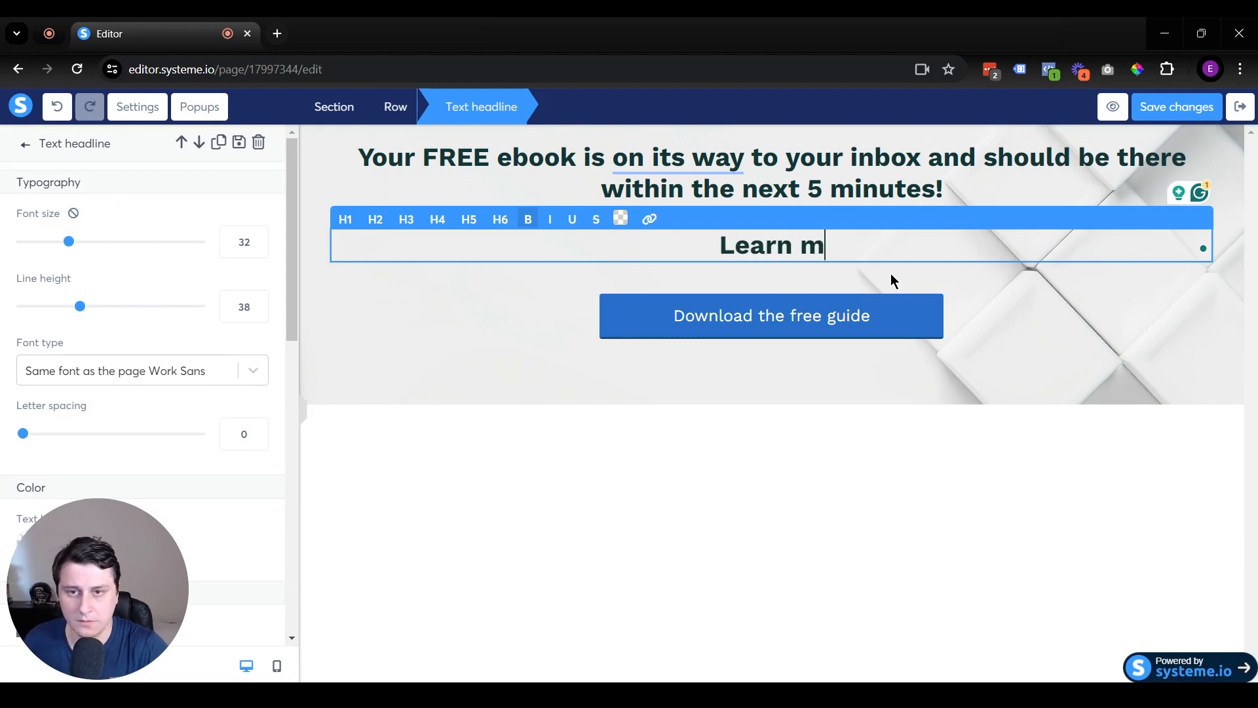
pyautogui.write('y free traffi')
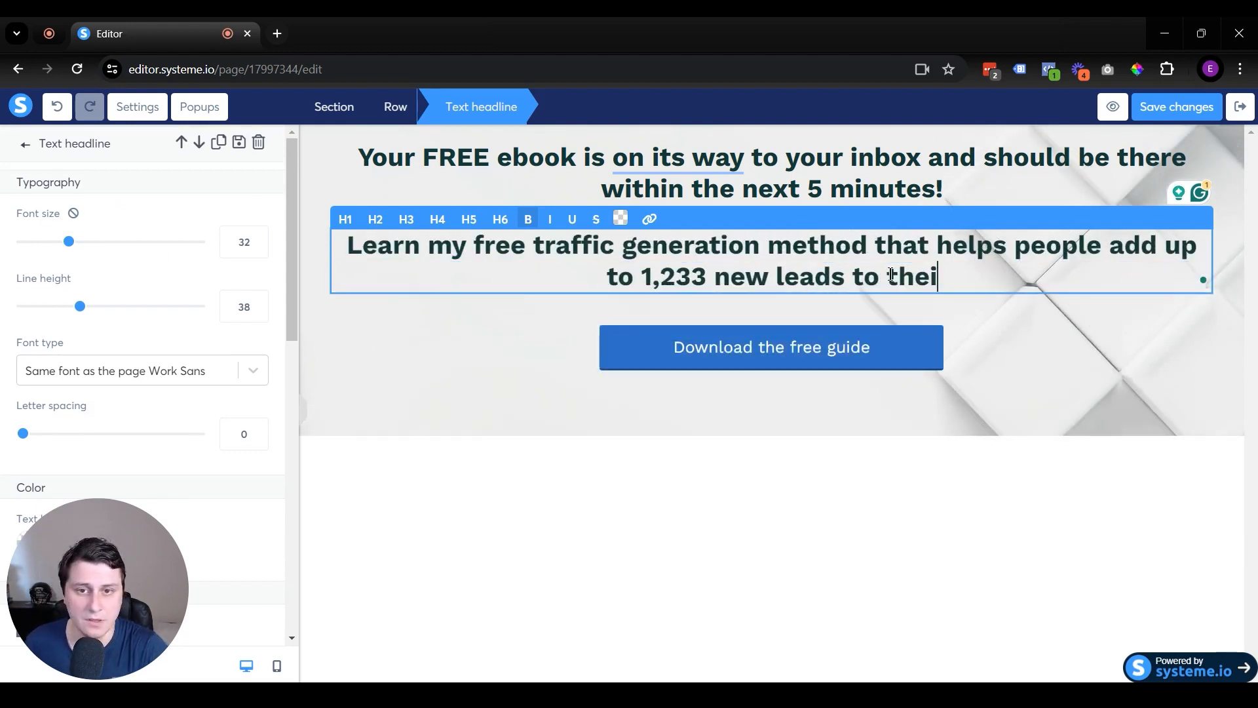
pyautogui.write('r maling')
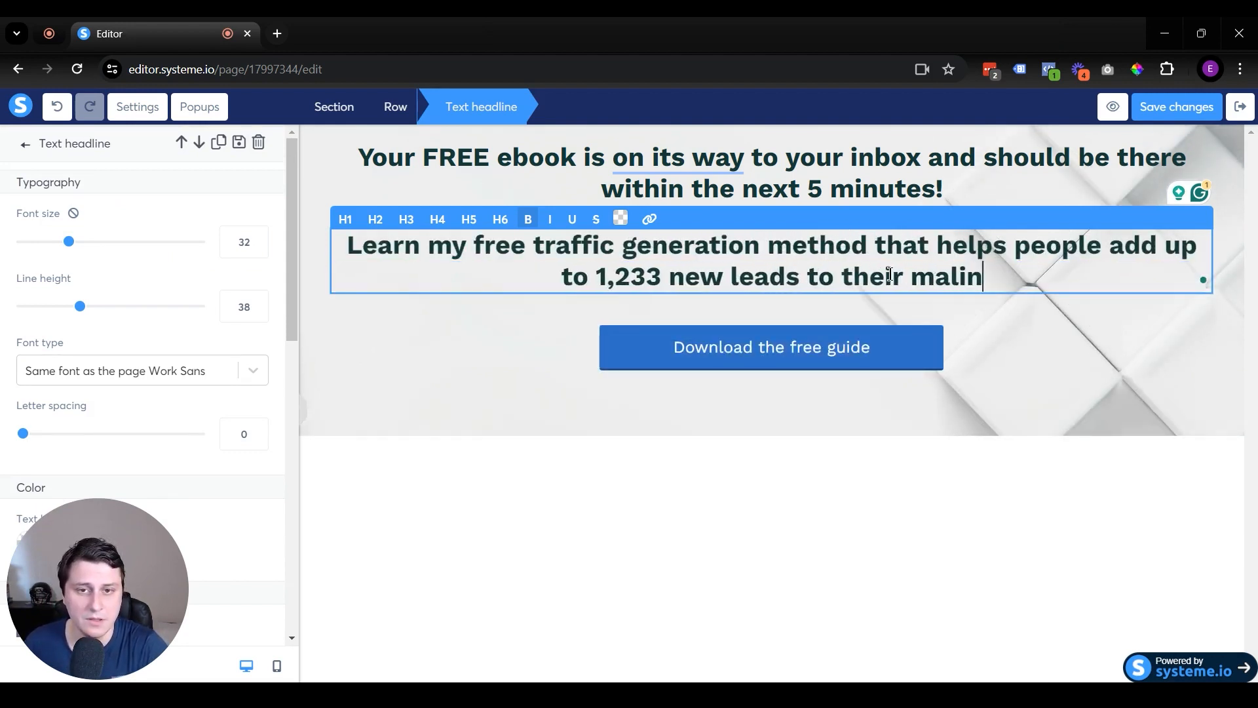
pyautogui.press('BackSpace')
pyautogui.press('BackSpace')
pyautogui.press('BackSpace')
pyautogui.press('BackSpace')
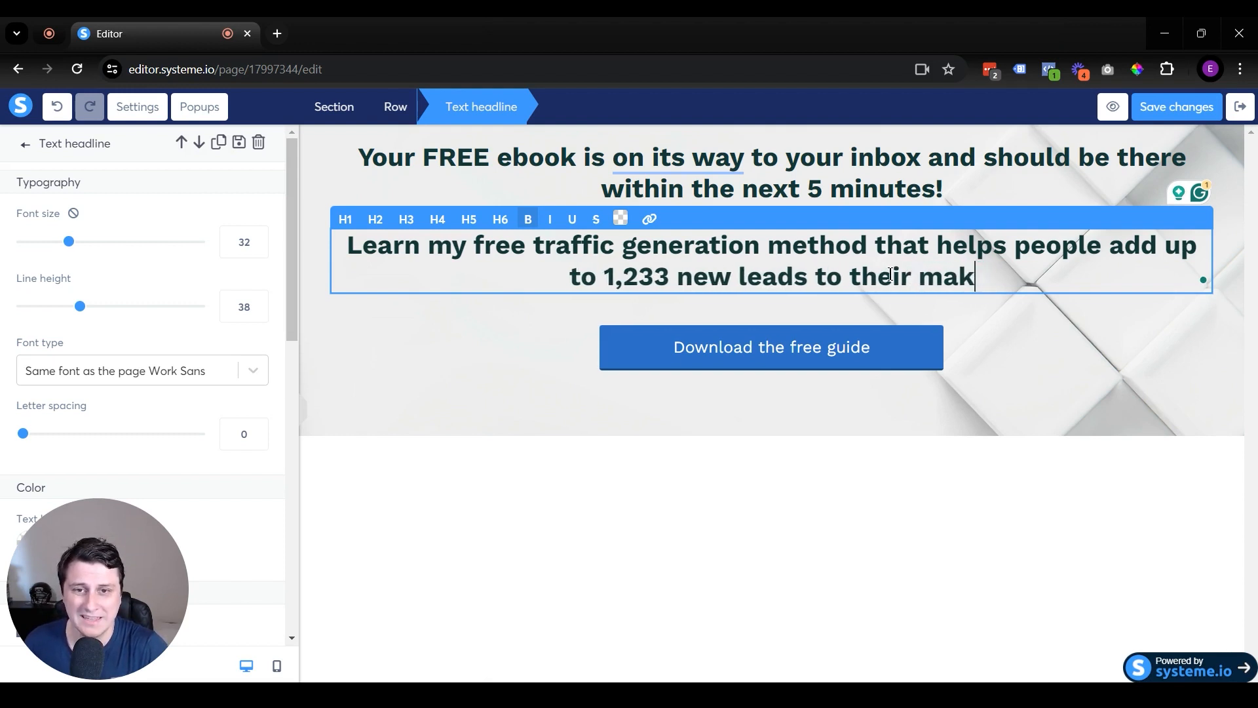
pyautogui.write('iling list ')
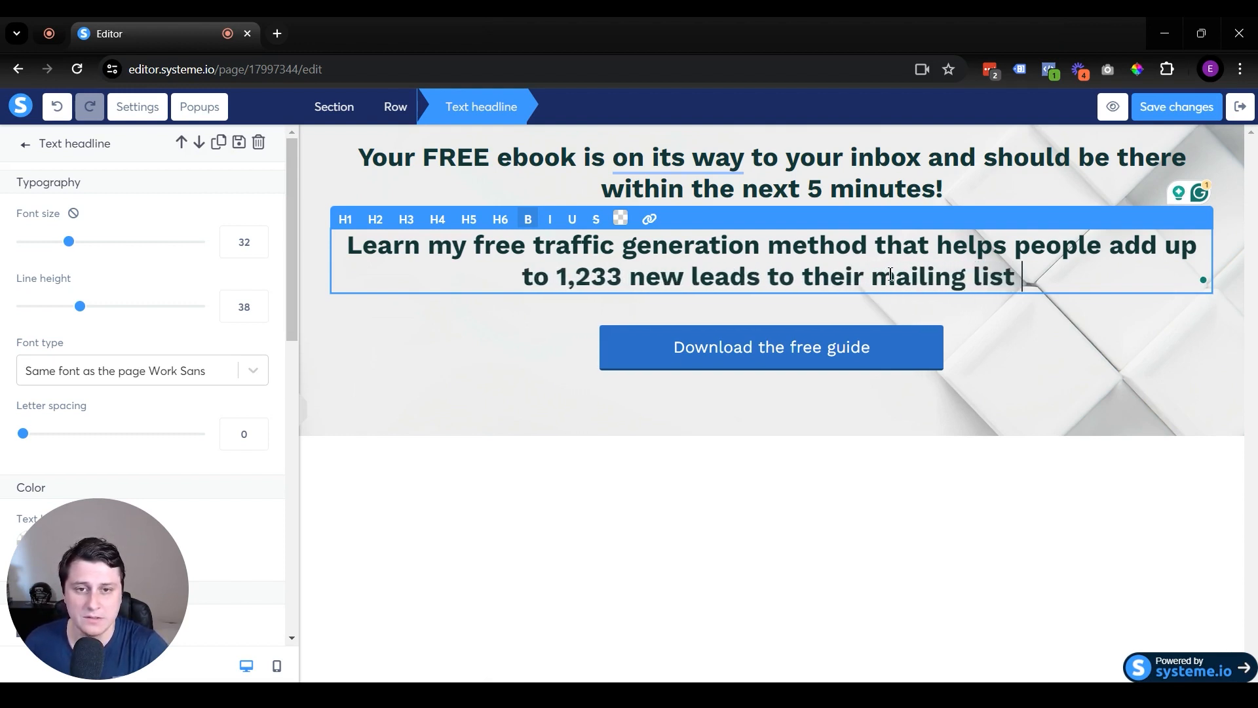
pyautogui.write('per month,')
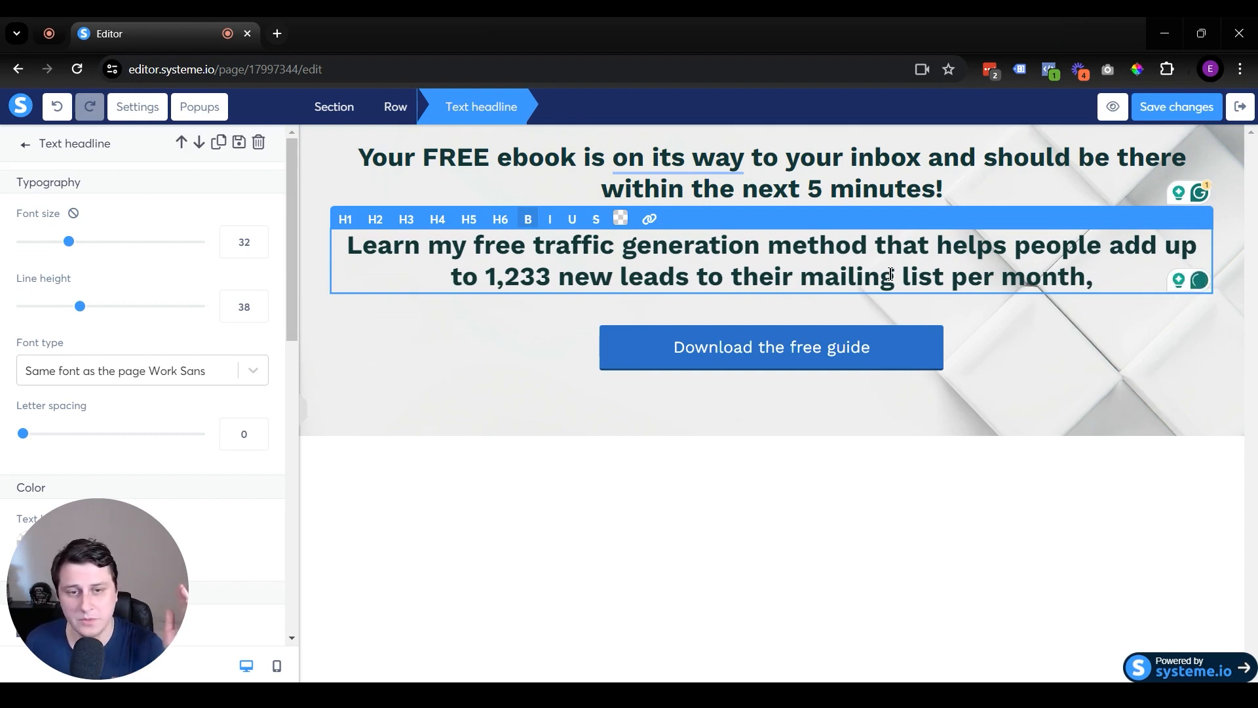
pyautogui.press('BackSpace')
pyautogui.write('.')
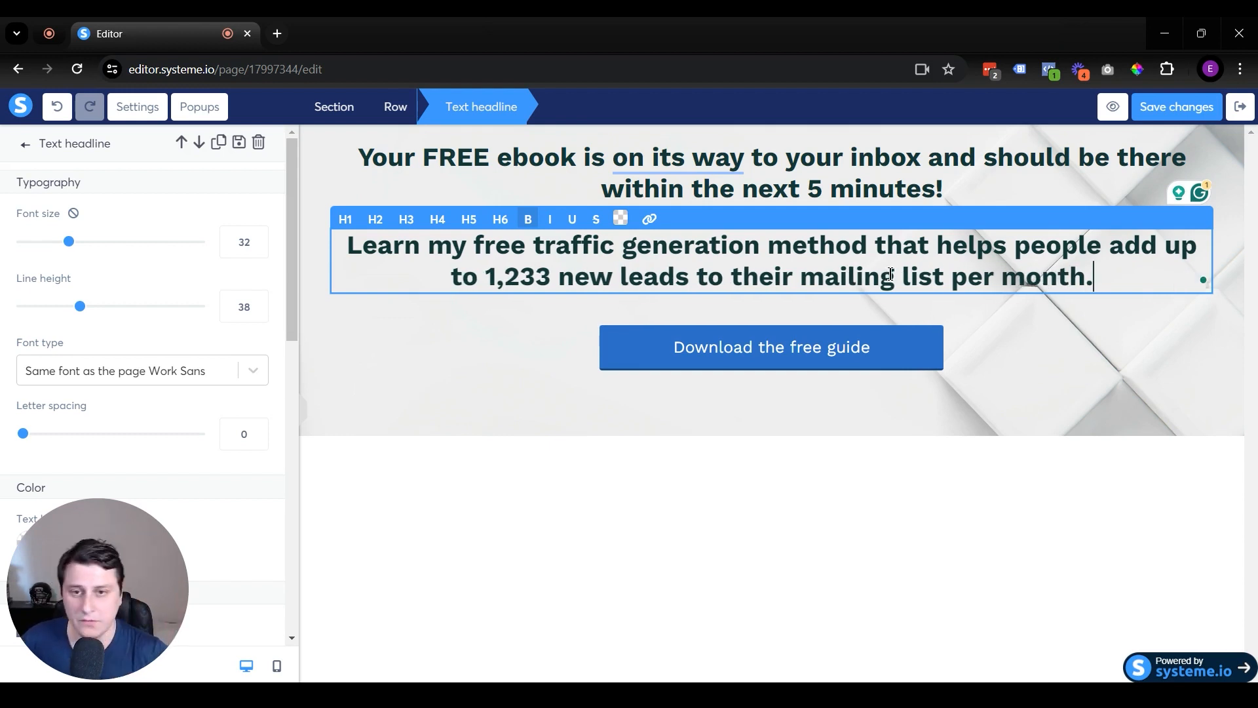
# Enter "Yes, please! Let's go check it out!" as the URL of the "Download the free guide" button
pyautogui.click(785, 359)
pyautogui.click(785, 343)
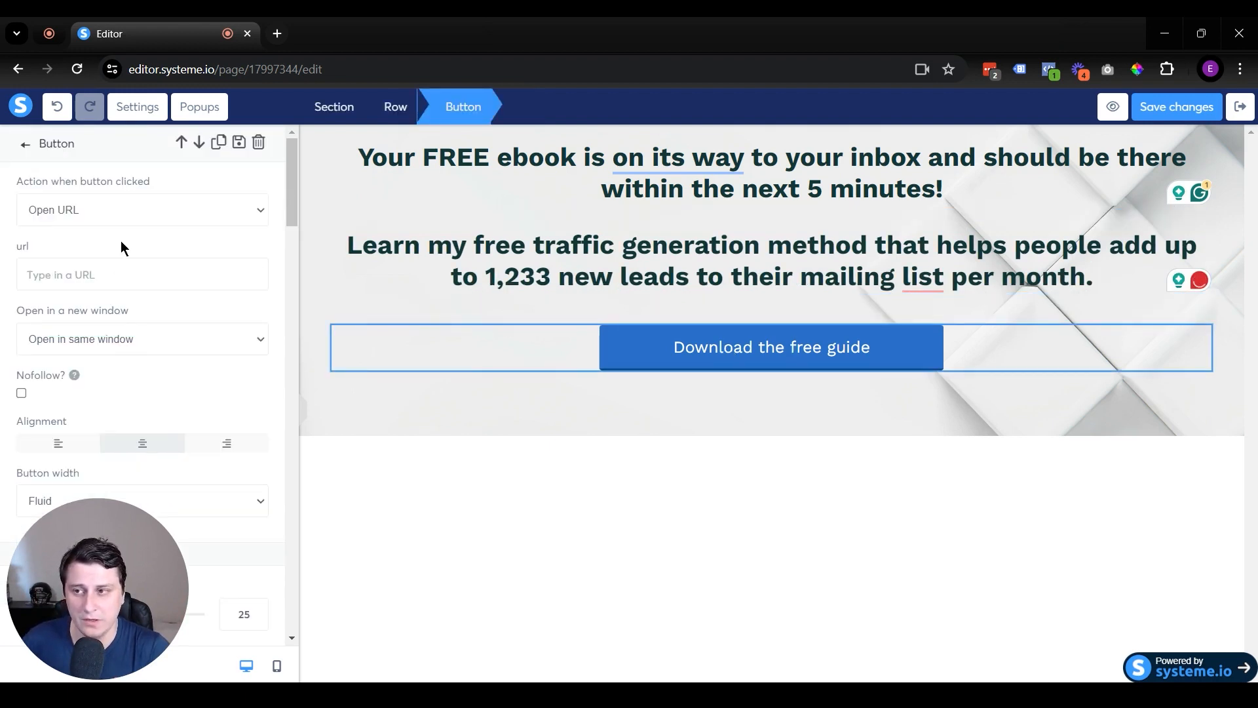
pyautogui.click(76, 276)
pyautogui.write("Yes, please! Let's go check it")
pyautogui.write('out!')
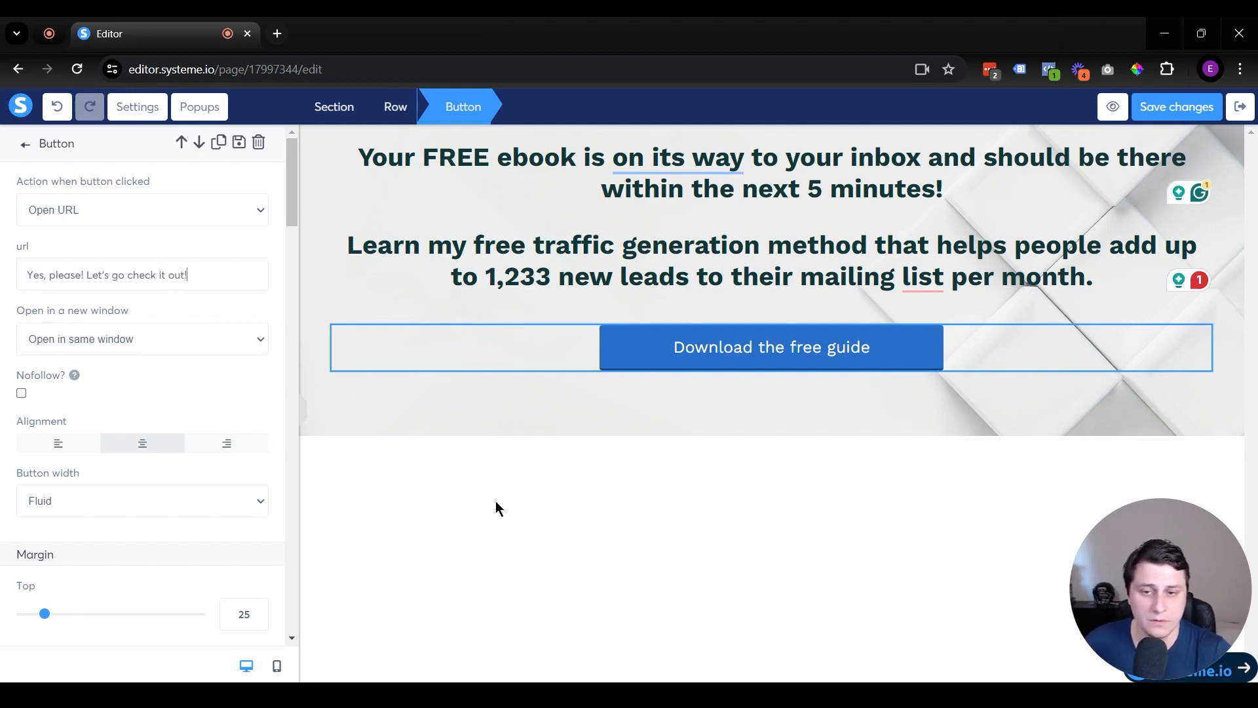
pyautogui.click(744, 511)
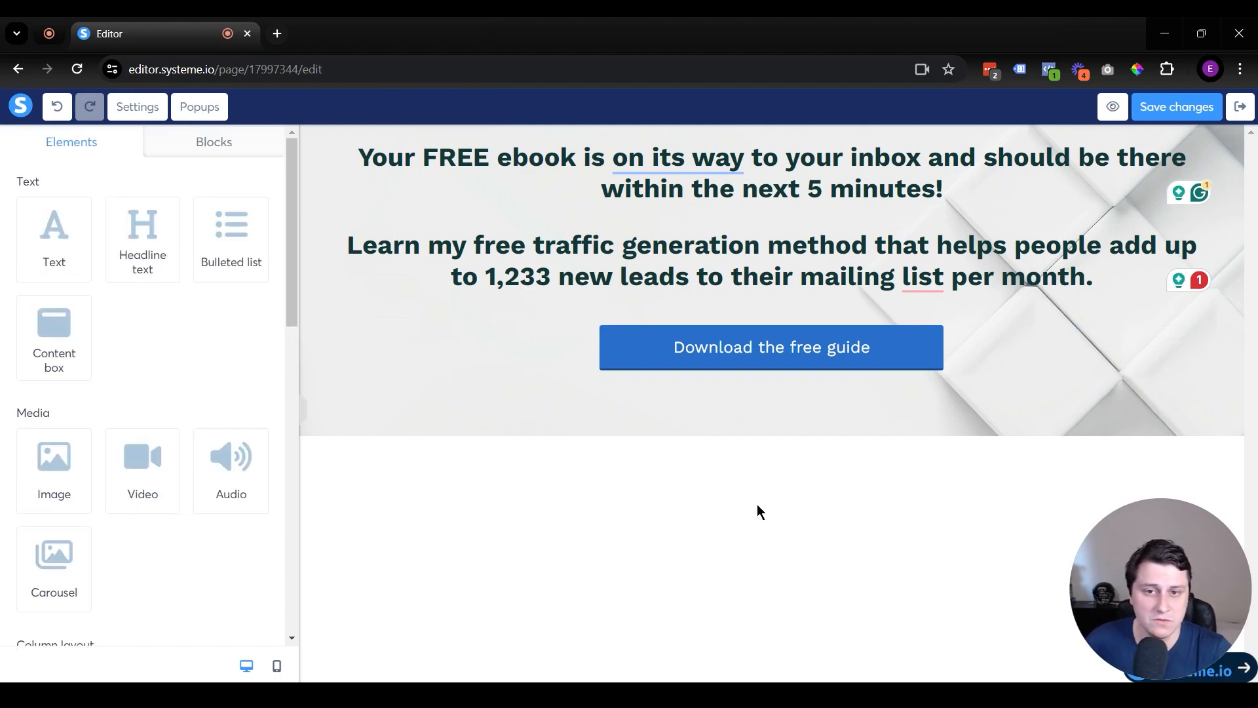
# Clear the button's URL and set its button text to "Yes, please! Let's go check it out!"
pyautogui.click(1026, 367)
pyautogui.tripleClick(104, 269)
pyautogui.hotkey('ctrl', 'c')
pyautogui.press('BackSpace')
pyautogui.scroll(-1, 144, 417)
pyautogui.scroll(-5, 143, 416)
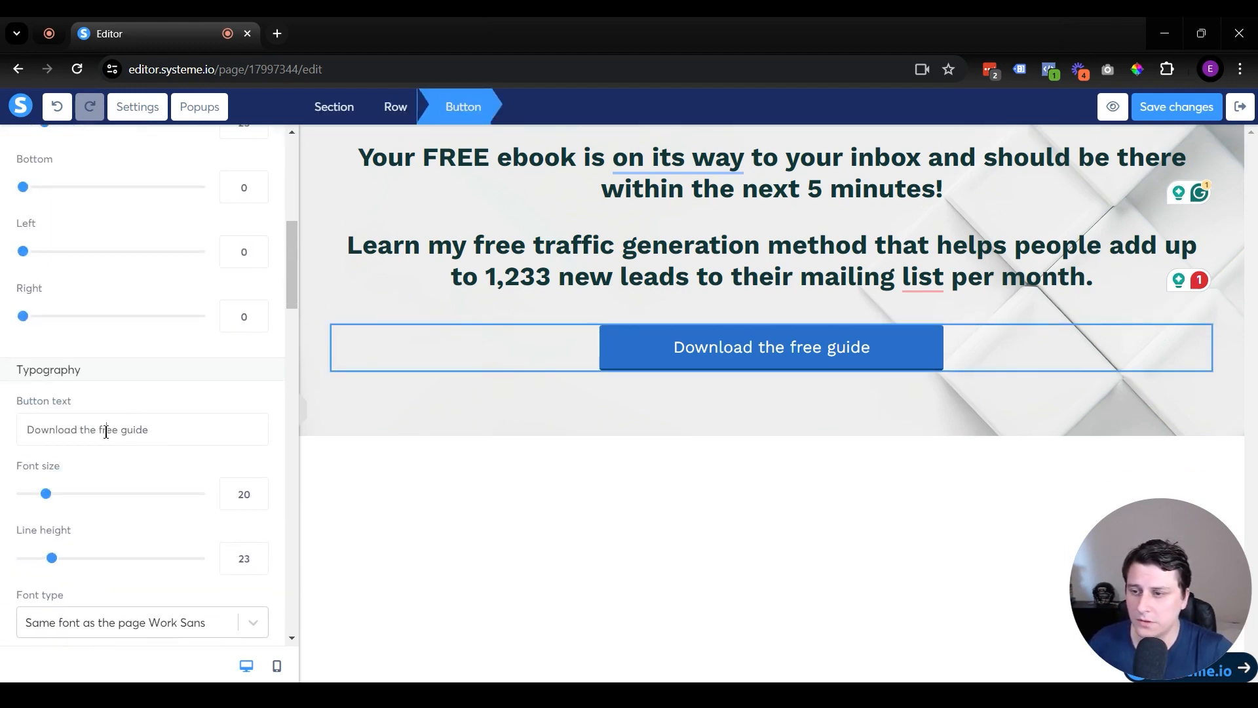
pyautogui.tripleClick(104, 427)
pyautogui.hotkey('ctrl', 'v')
pyautogui.click(713, 511)
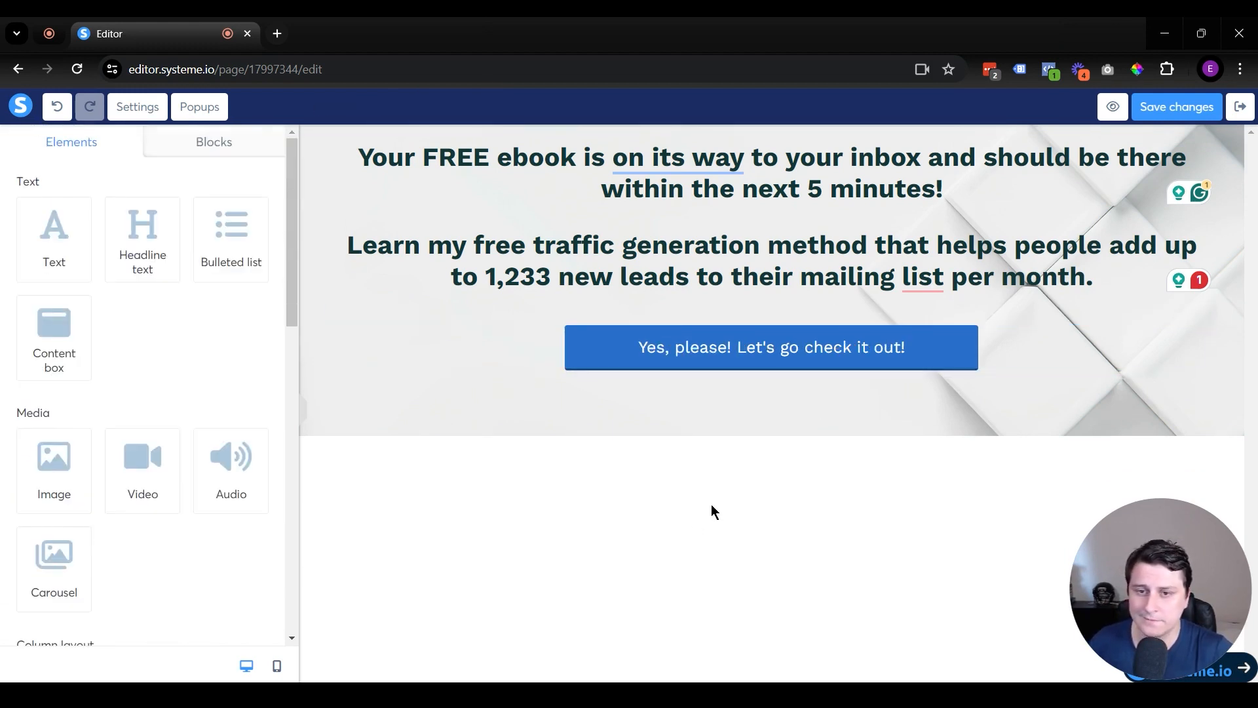
# Set the background color of the "Yes, please! Let's go check it out!" button to the default red
pyautogui.click(852, 354)
pyautogui.scroll(-12, 170, 440)
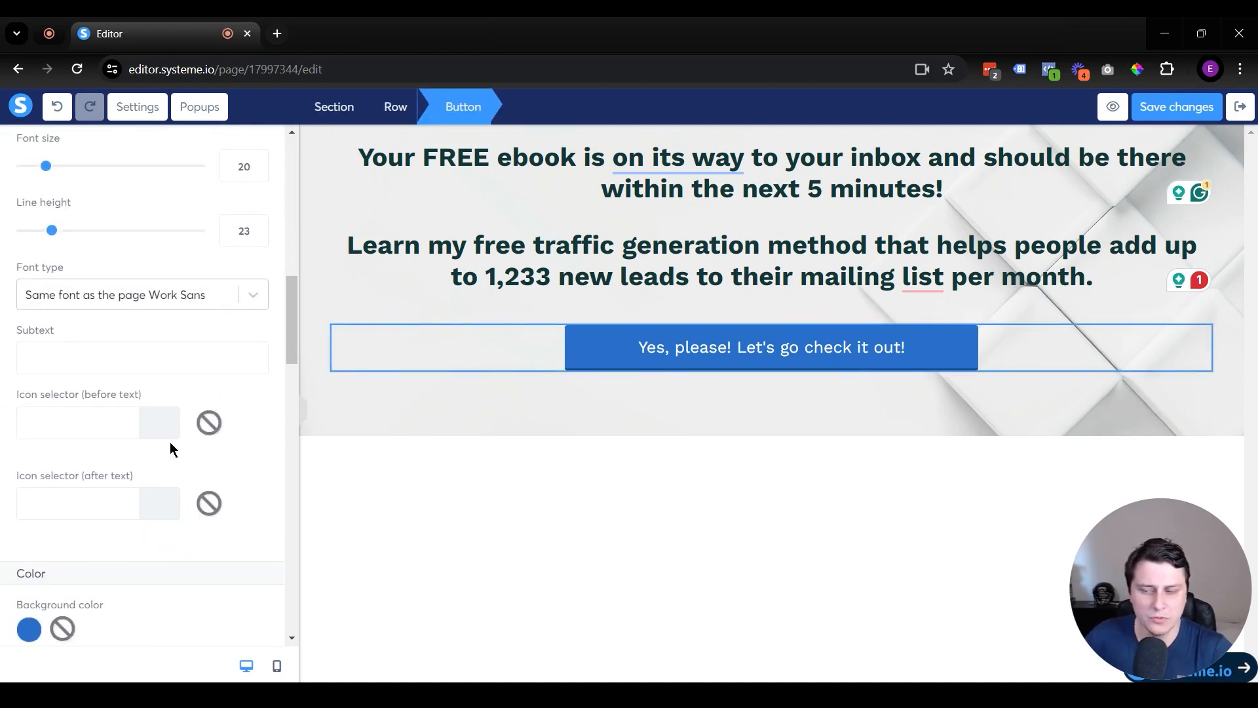
pyautogui.click(24, 392)
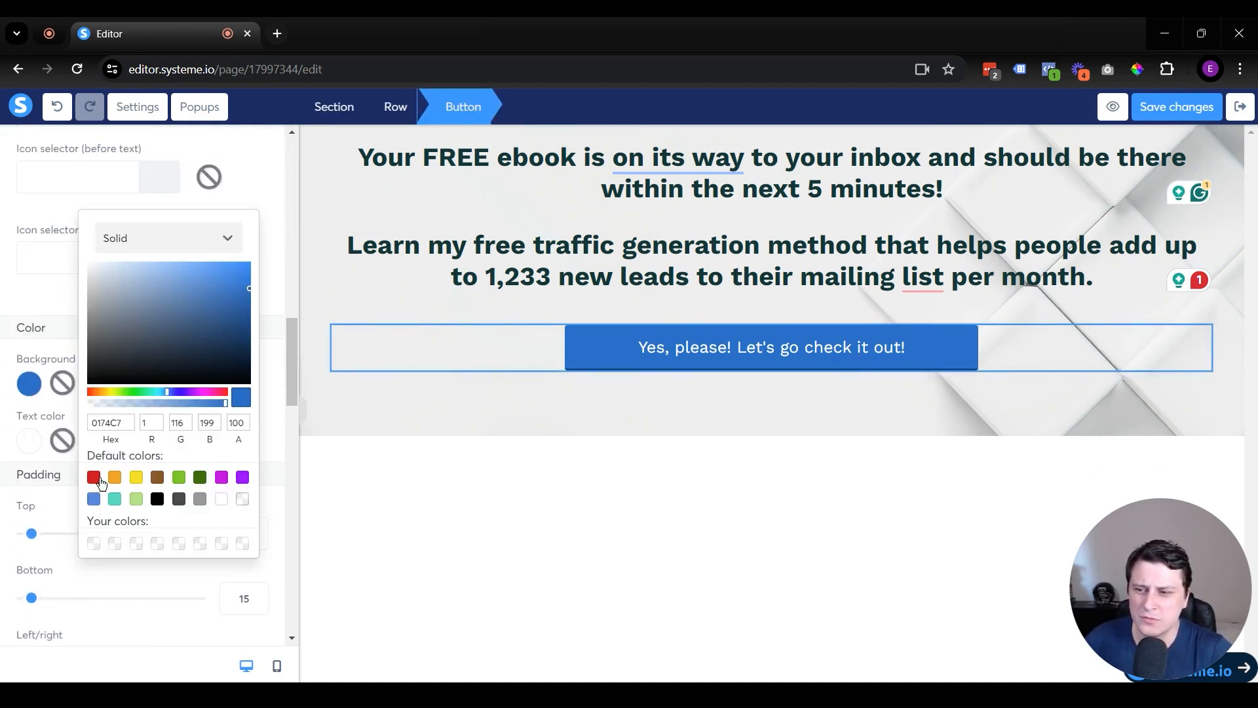
pyautogui.click(94, 477)
pyautogui.click(677, 503)
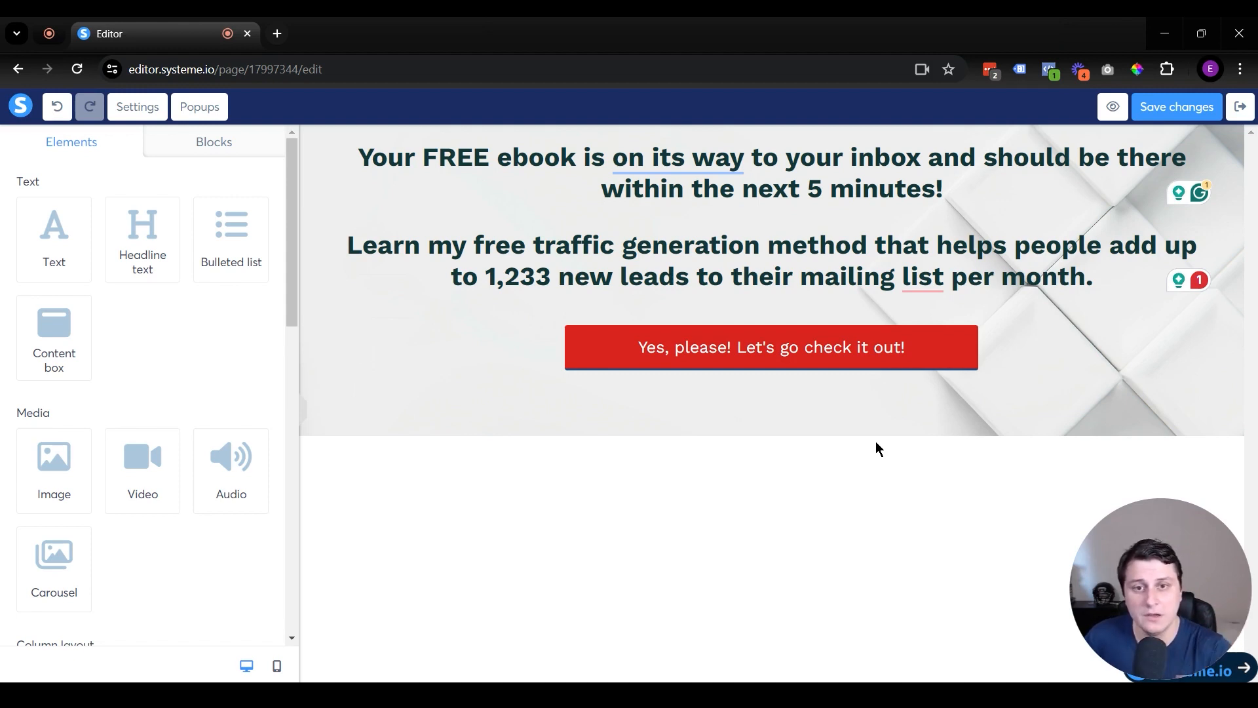
pyautogui.tripleClick(737, 276)
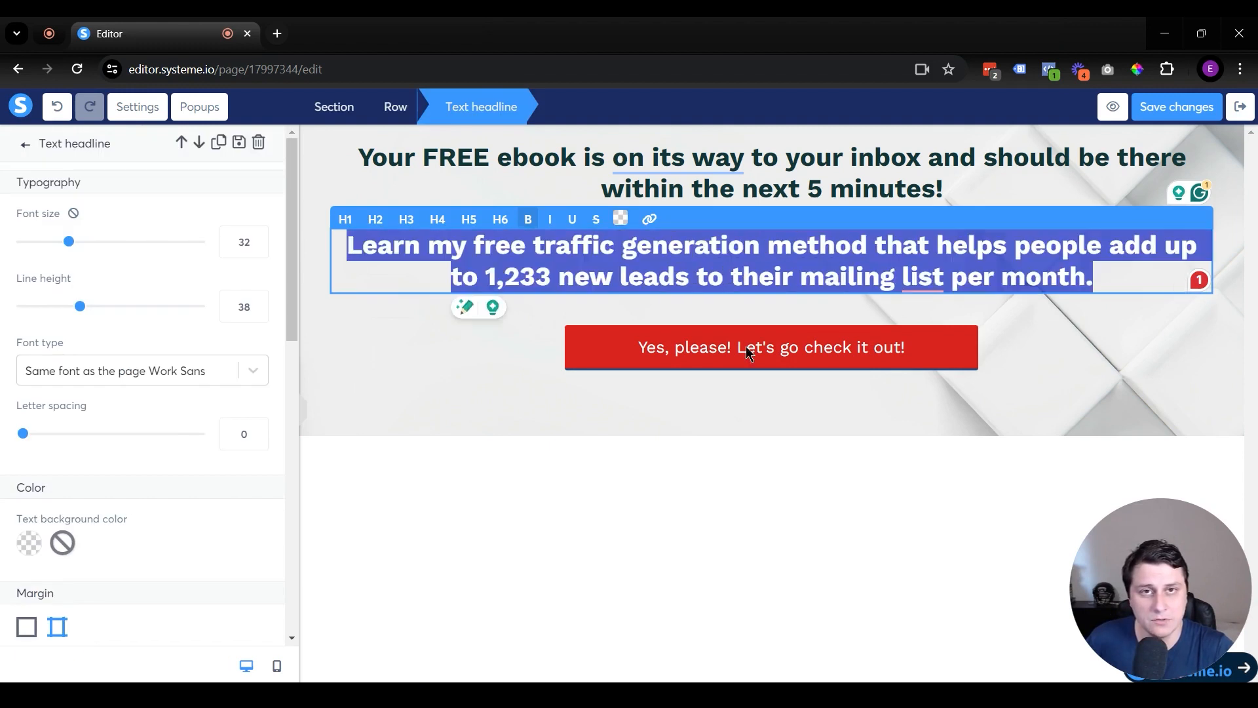
pyautogui.click(775, 503)
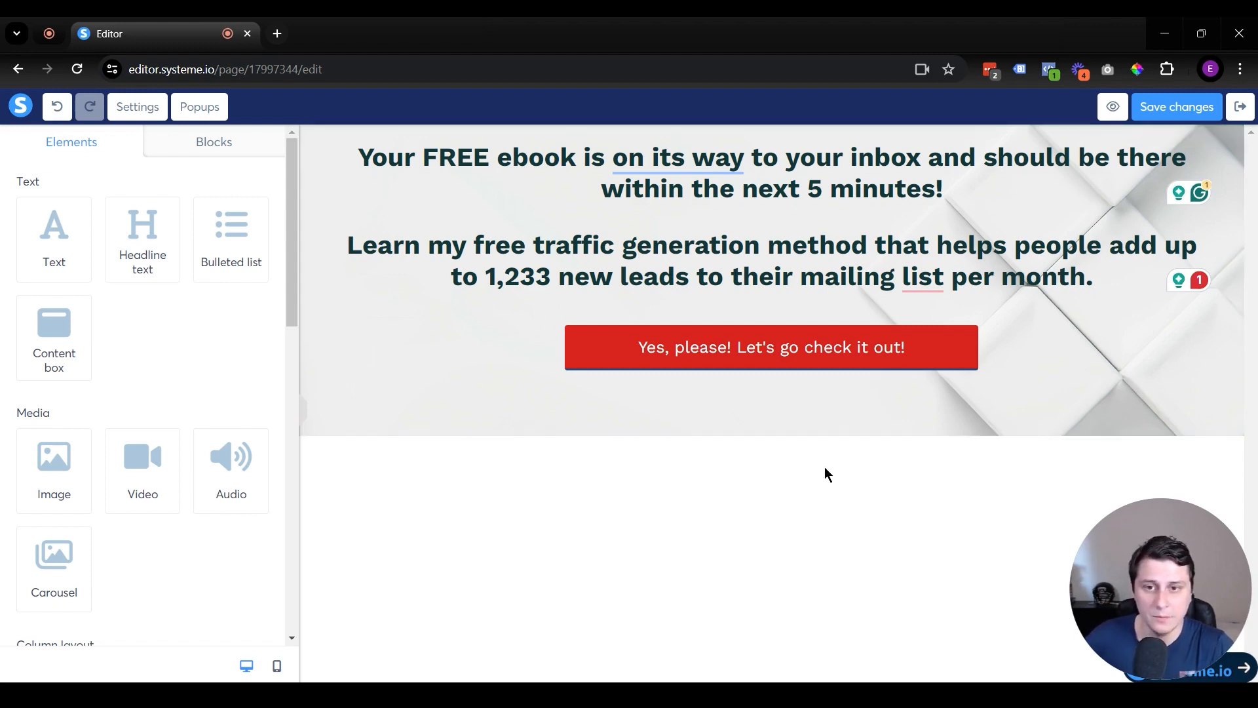
# Save the changes to the thank you page and exit the page editor
pyautogui.click(1161, 118)
pyautogui.click(1239, 105)
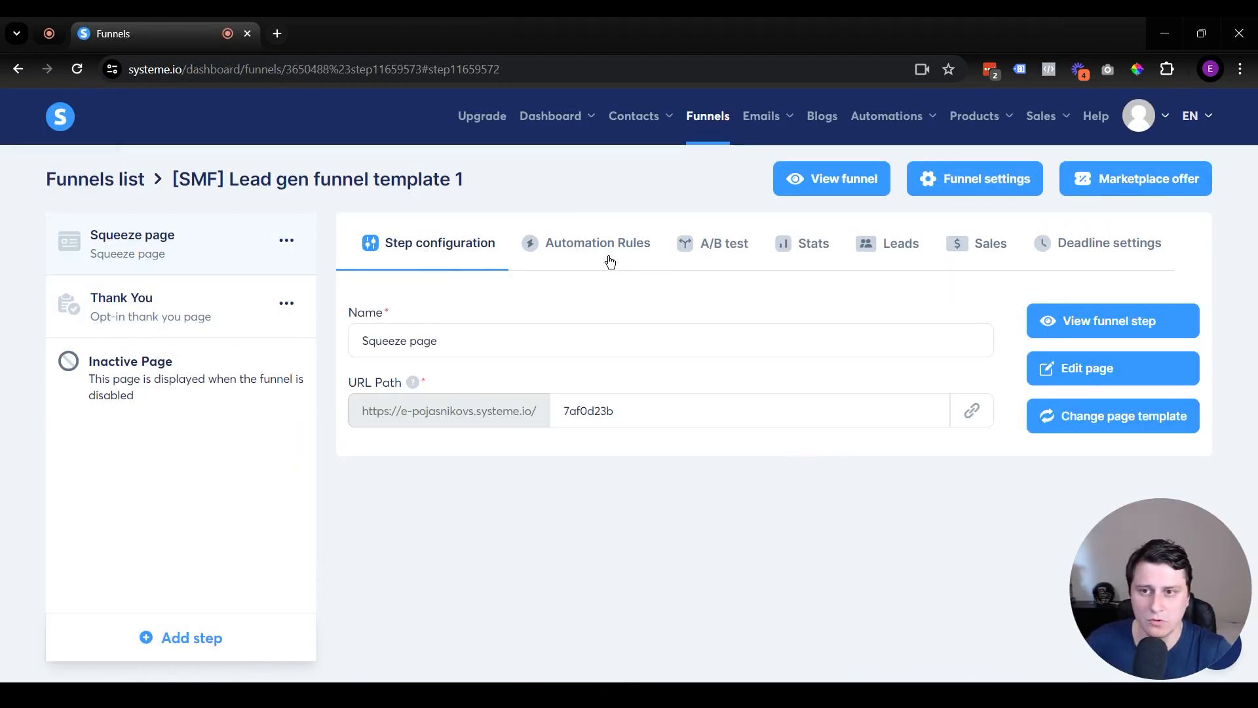
# Delete the existing automation rule of the Squeeze page step
pyautogui.click(605, 248)
pyautogui.click(1174, 336)
pyautogui.click(1113, 401)
pyautogui.click(533, 439)
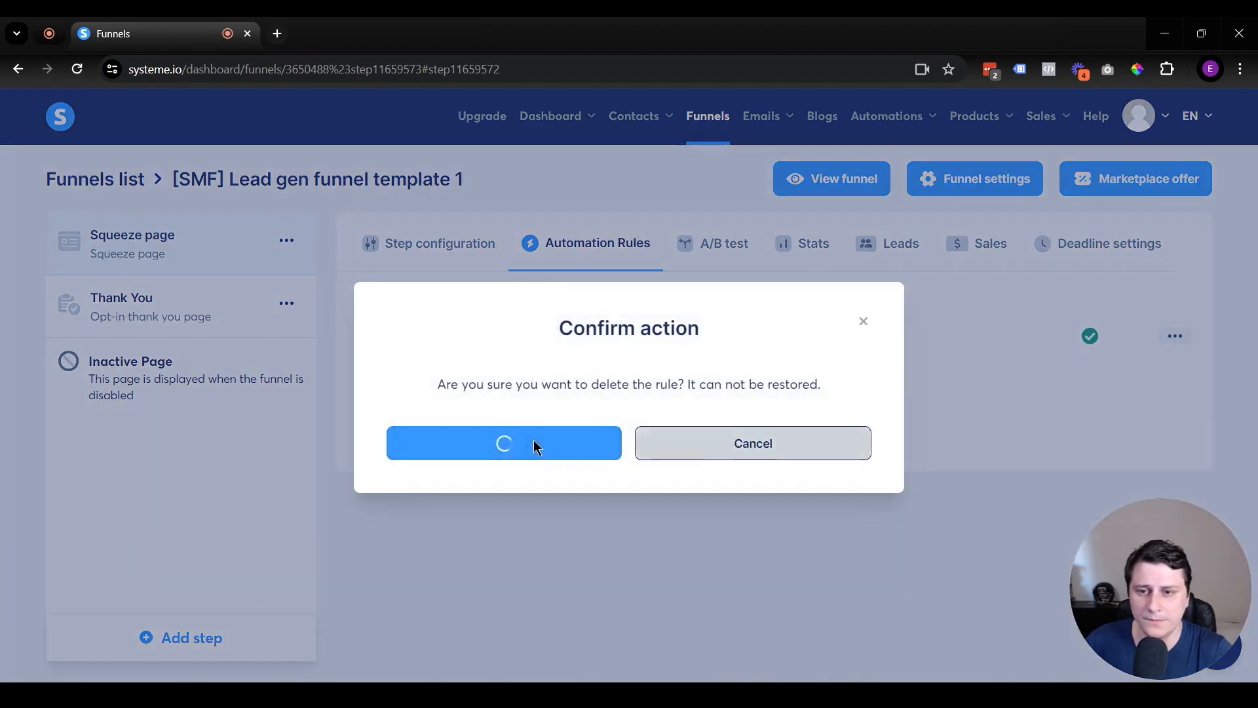
# Add an automation rule with the "Funnel step form subscribed" trigger to the Squeeze page
pyautogui.scroll(-1, 592, 554)
pyautogui.click(780, 643)
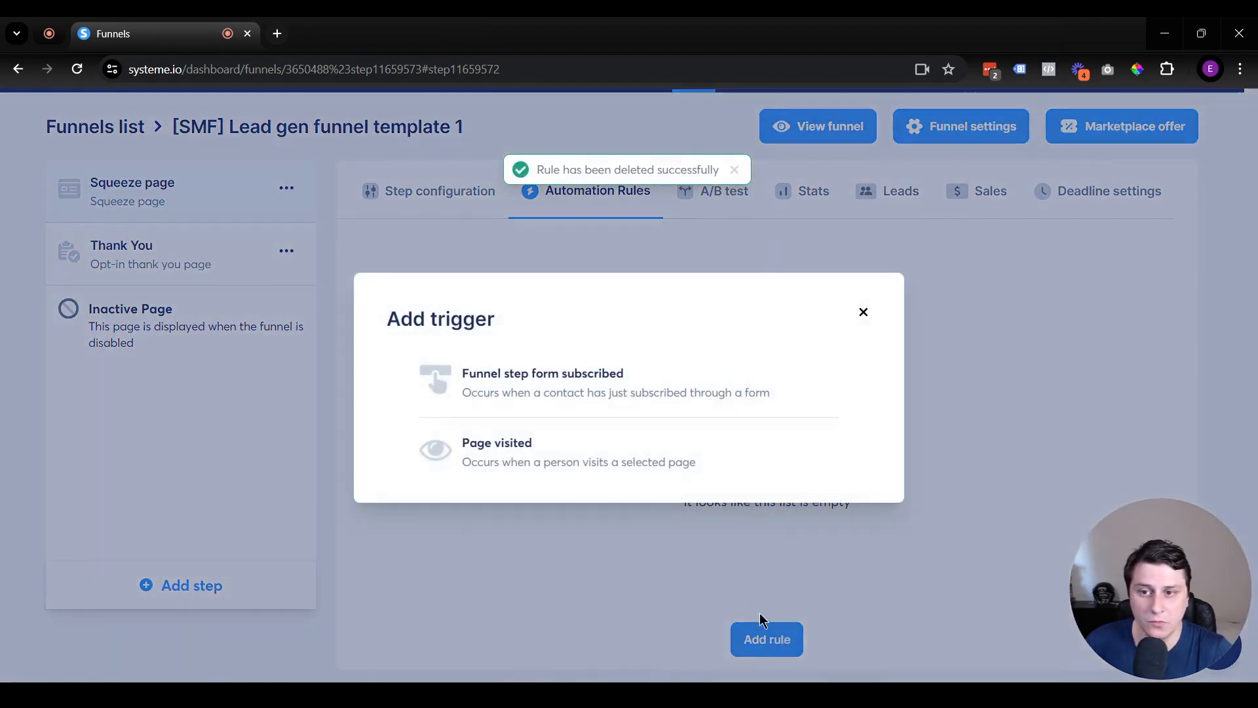
pyautogui.click(553, 399)
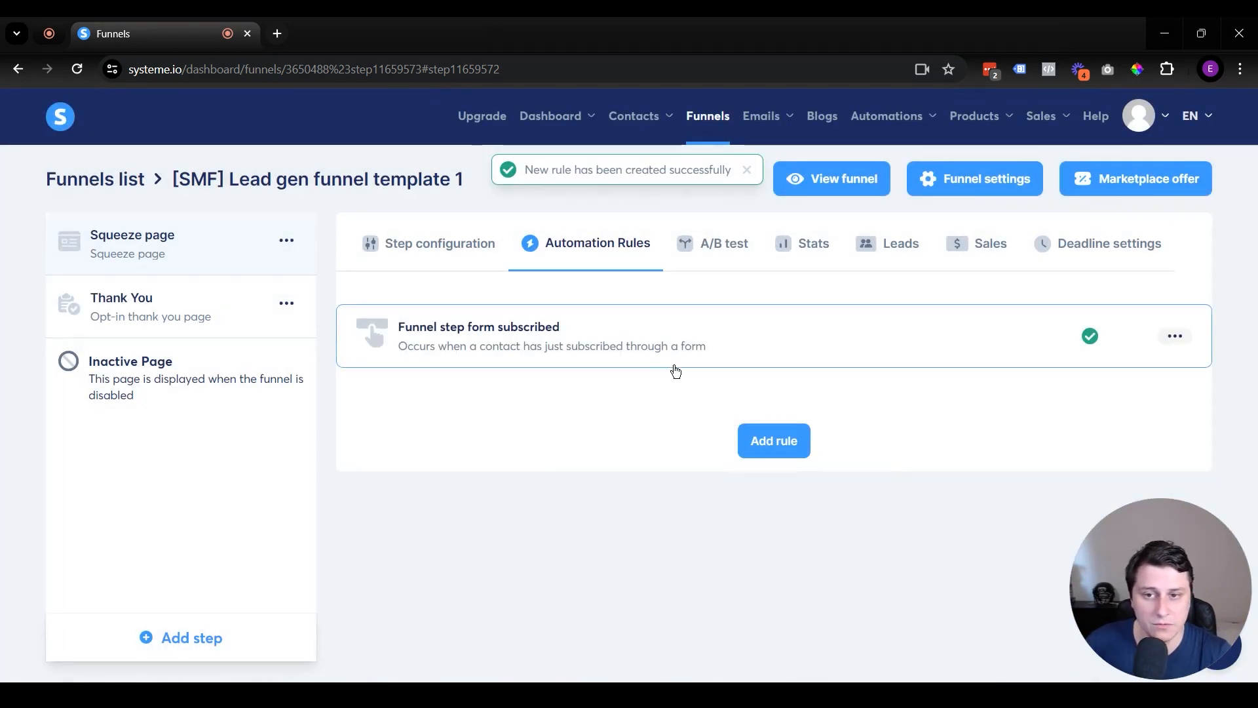
# Edit the "Funnel step form subscribed" rule and add a "Send email" action to it
pyautogui.click(1173, 336)
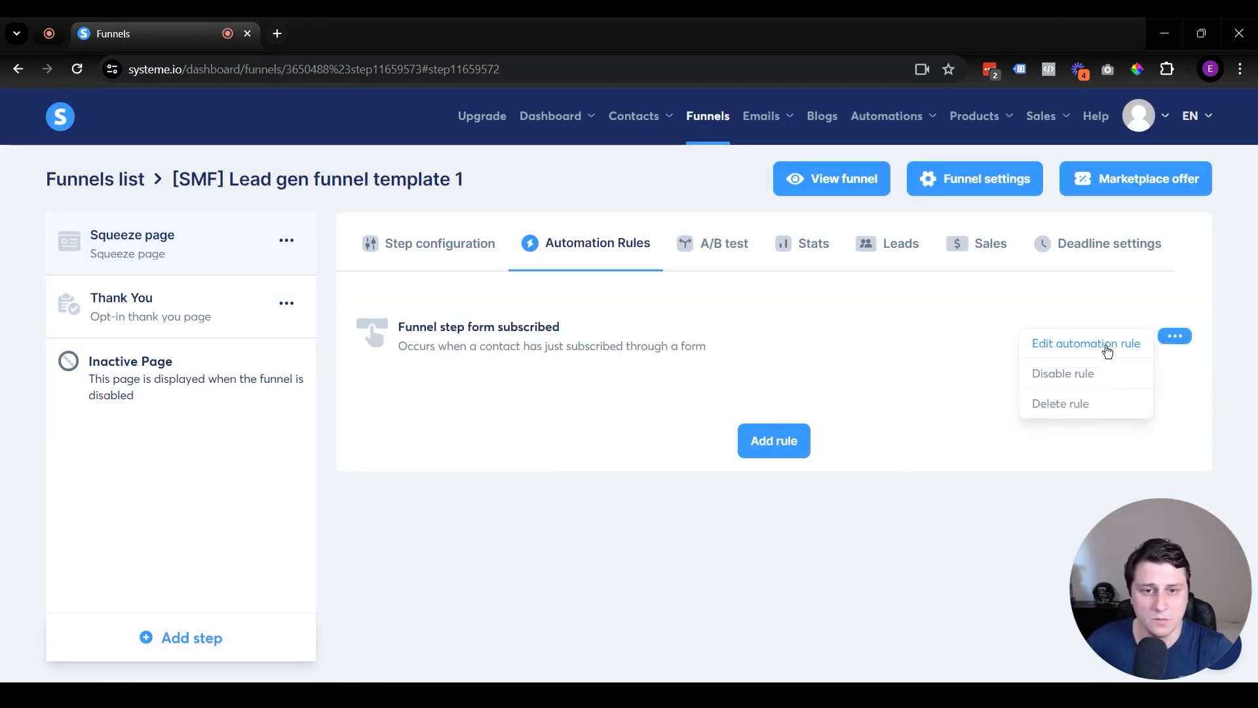
pyautogui.click(1068, 345)
pyautogui.click(1017, 333)
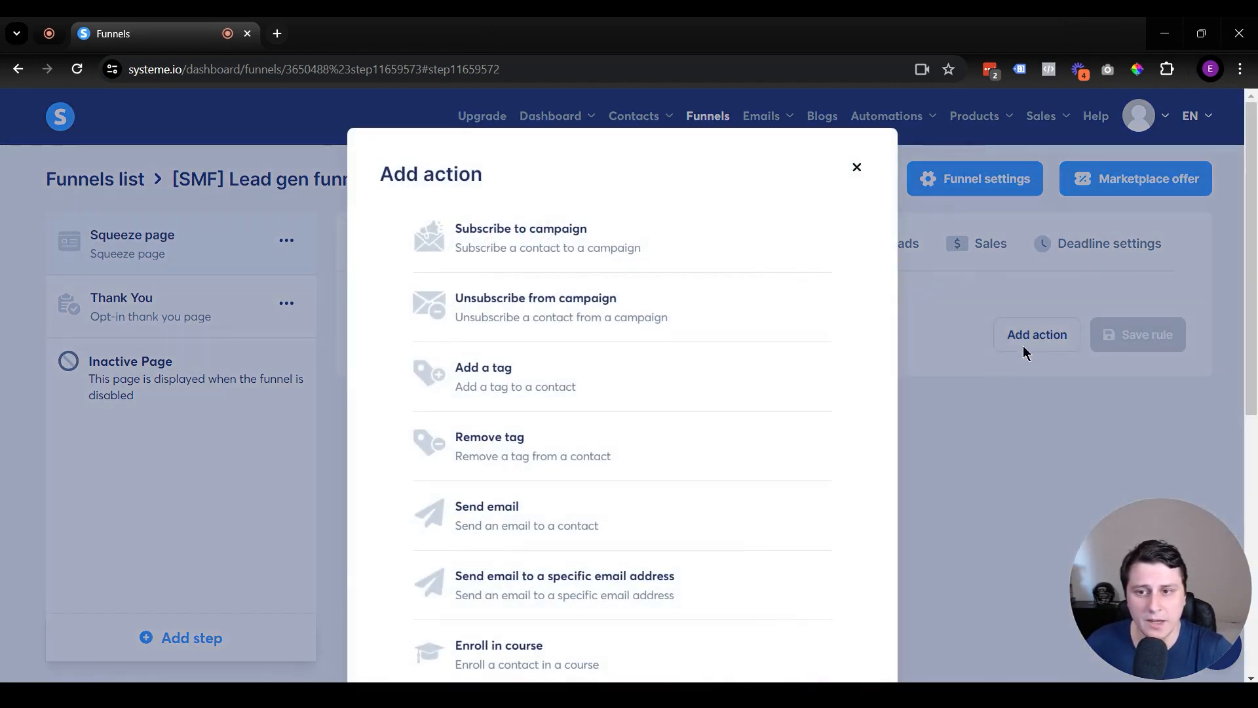
pyautogui.click(560, 532)
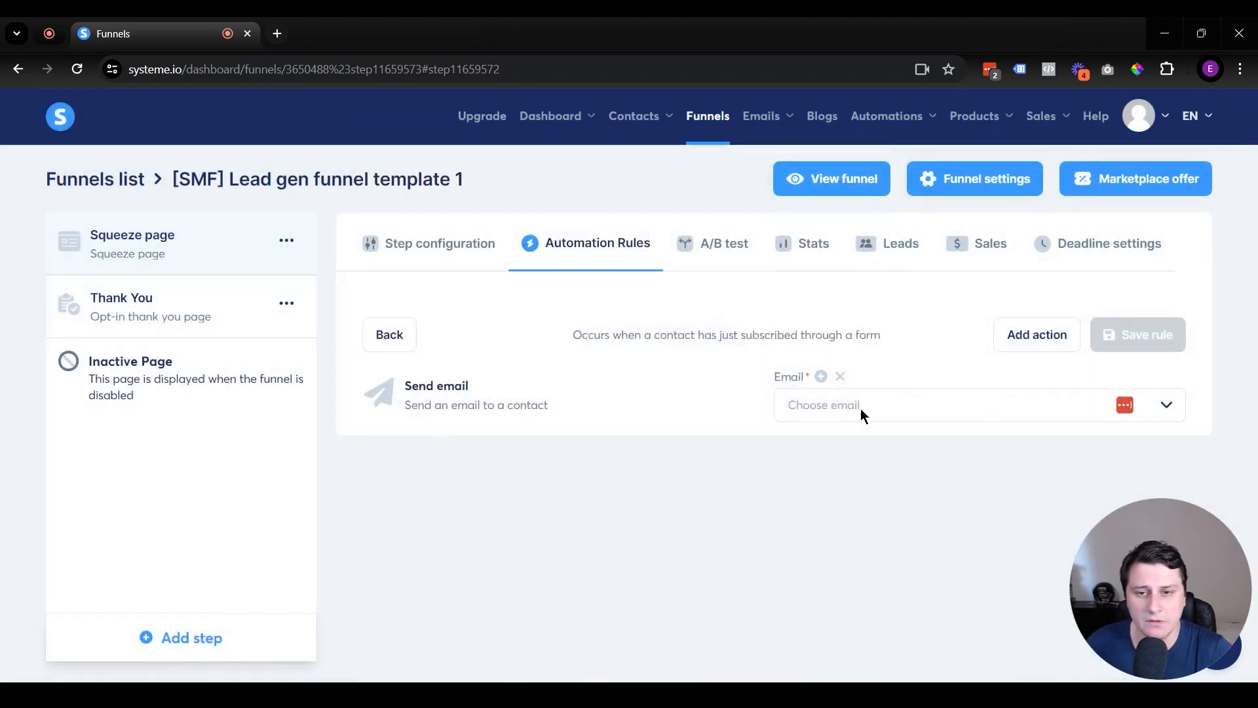
# Create a new email message for the action with the body lines "sdfdsfsdf" and "Download your free guide here"
pyautogui.click(821, 377)
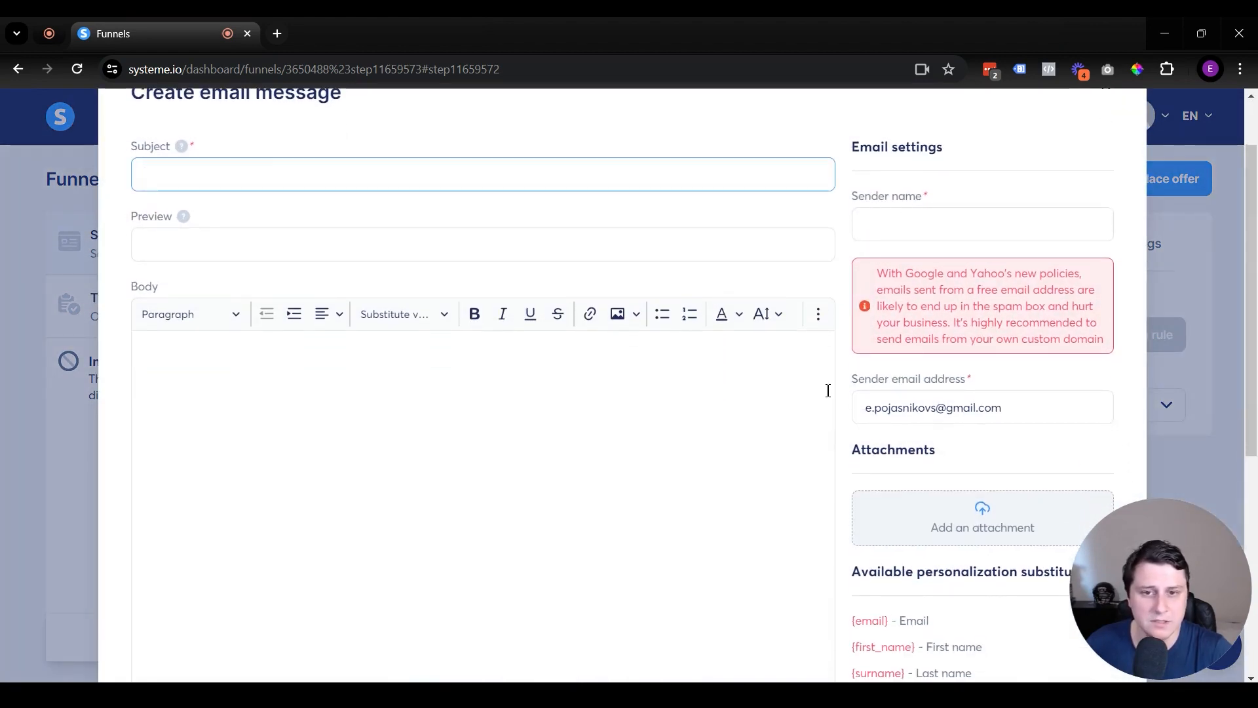
pyautogui.click(223, 438)
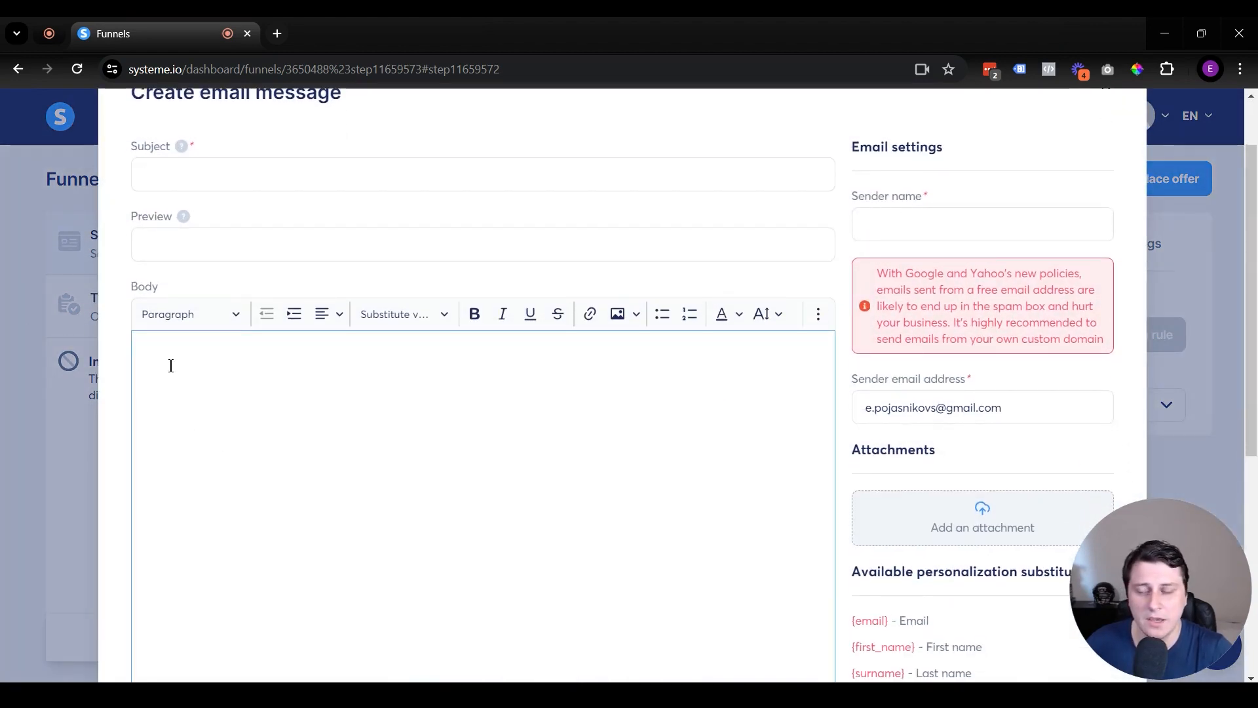
pyautogui.write('sdfdsfsdf')
pyautogui.press('Return')
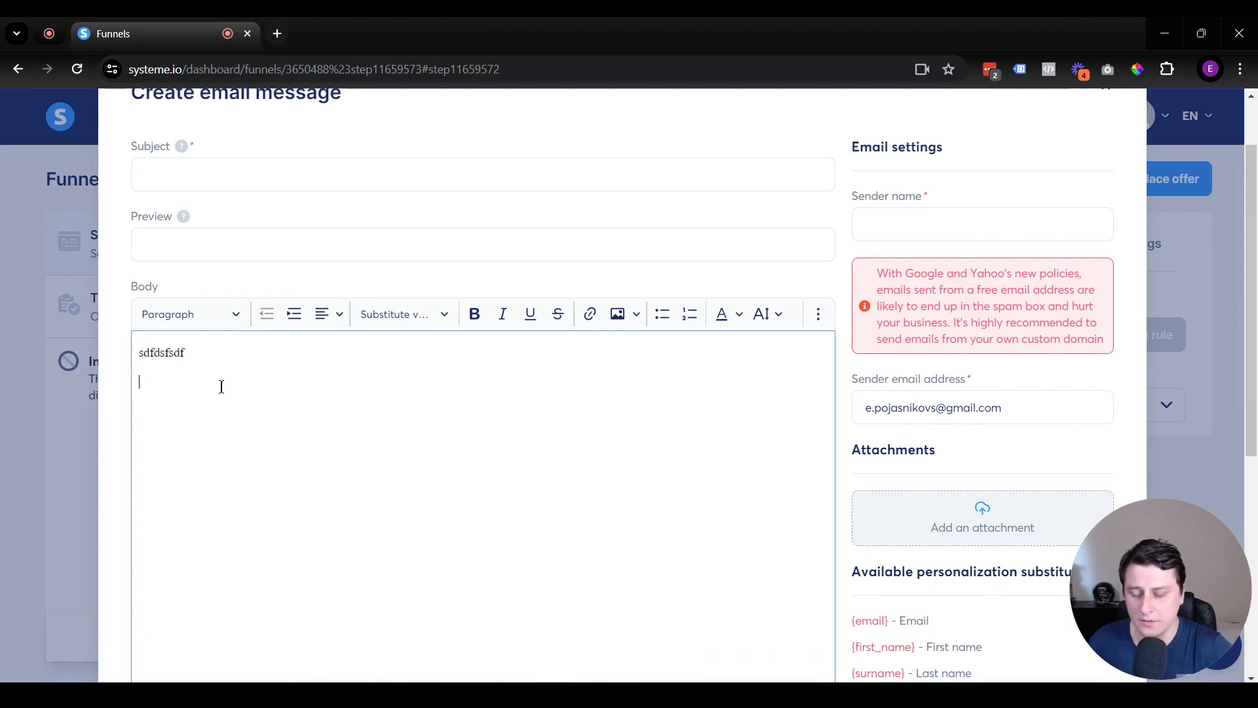
pyautogui.write('Download y')
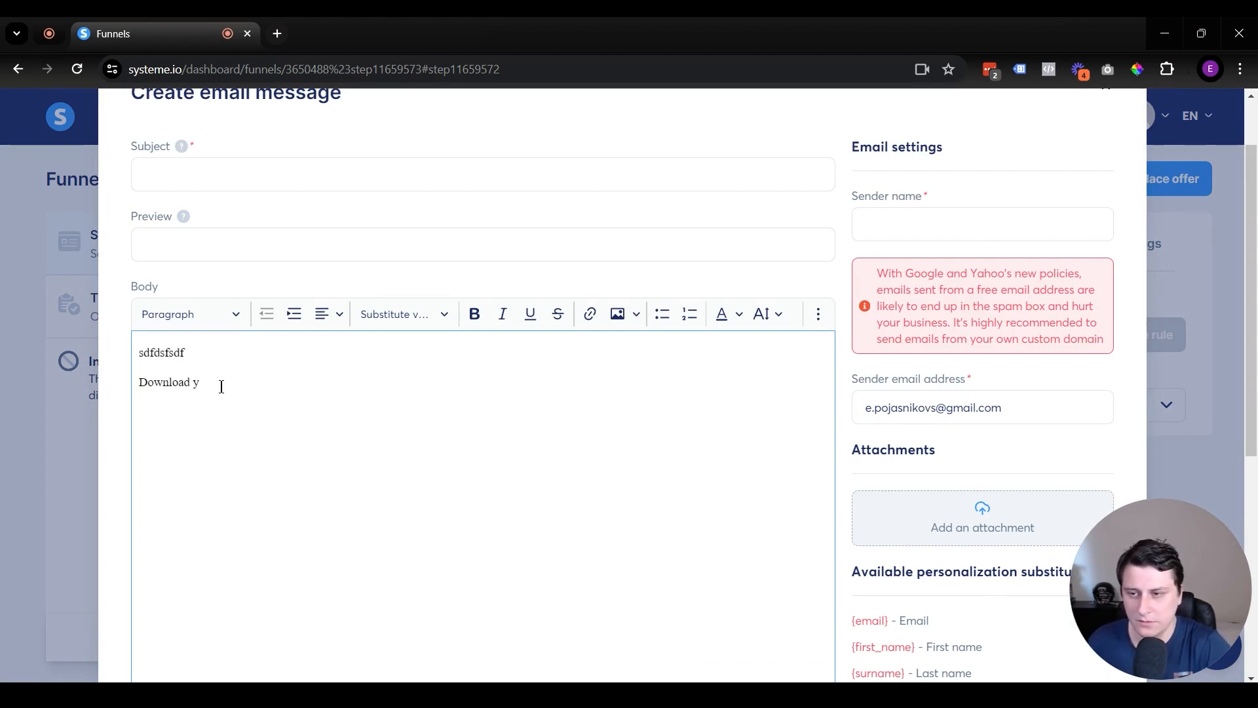
pyautogui.write('our free guide here')
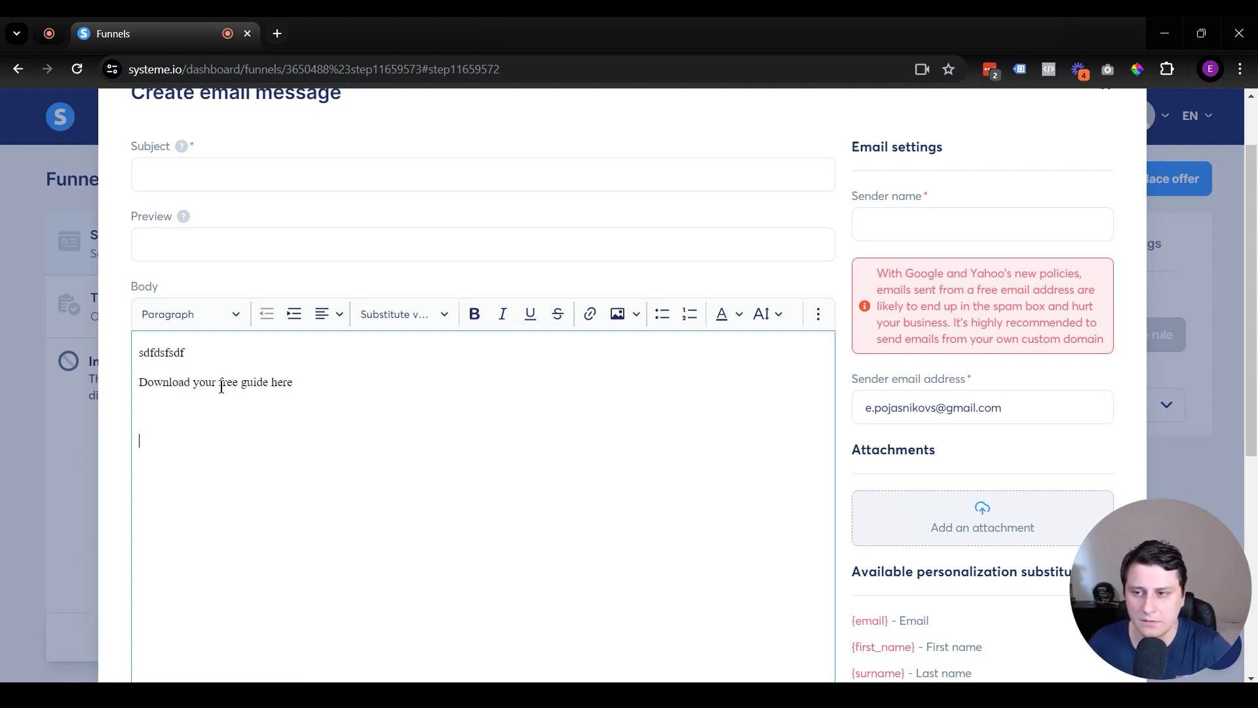
# Open the link URL entry for the "Download your free guide here" text, then close the email message without saving
pyautogui.moveTo(294, 383); pyautogui.dragTo(93, 396)
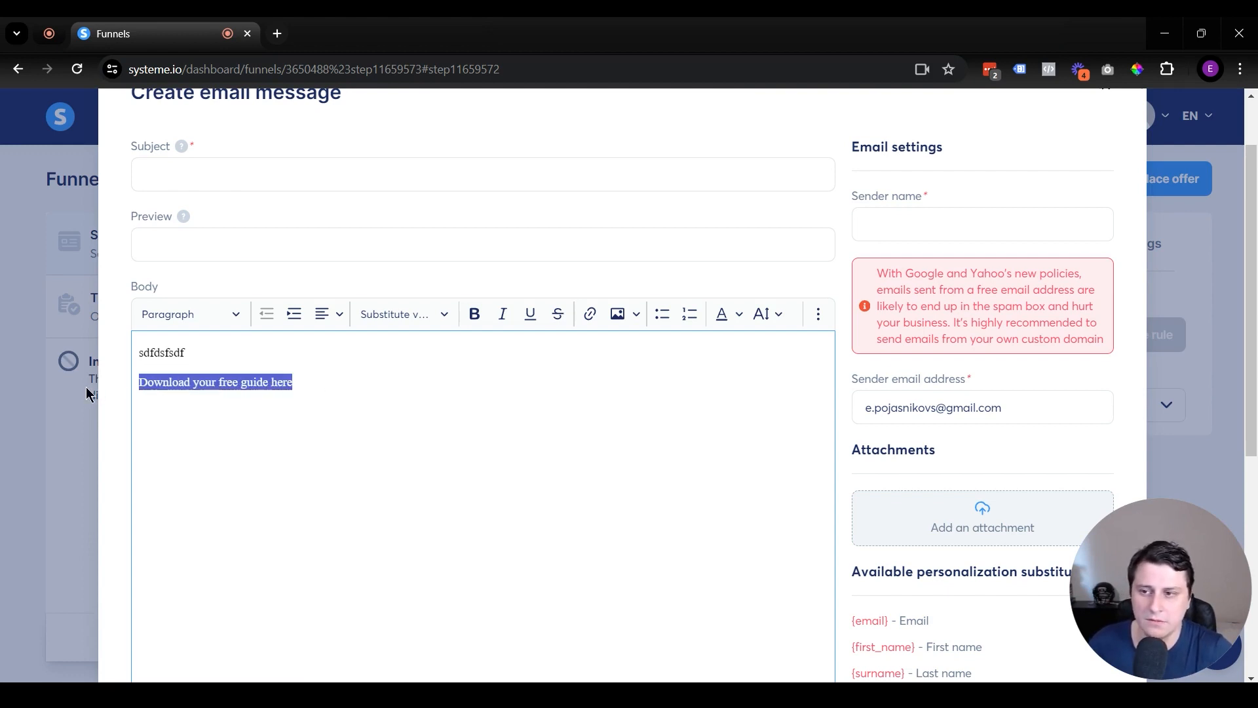
pyautogui.click(585, 318)
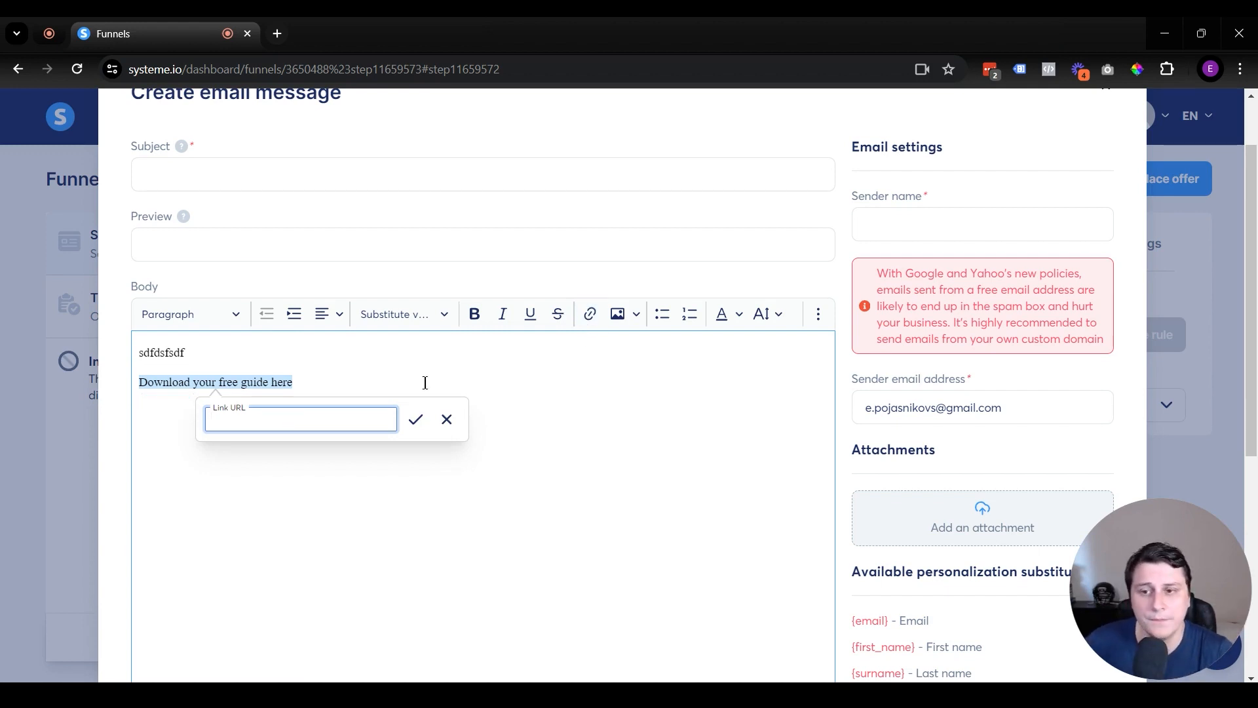
pyautogui.scroll(-6, 425, 383)
pyautogui.scroll(8, 566, 571)
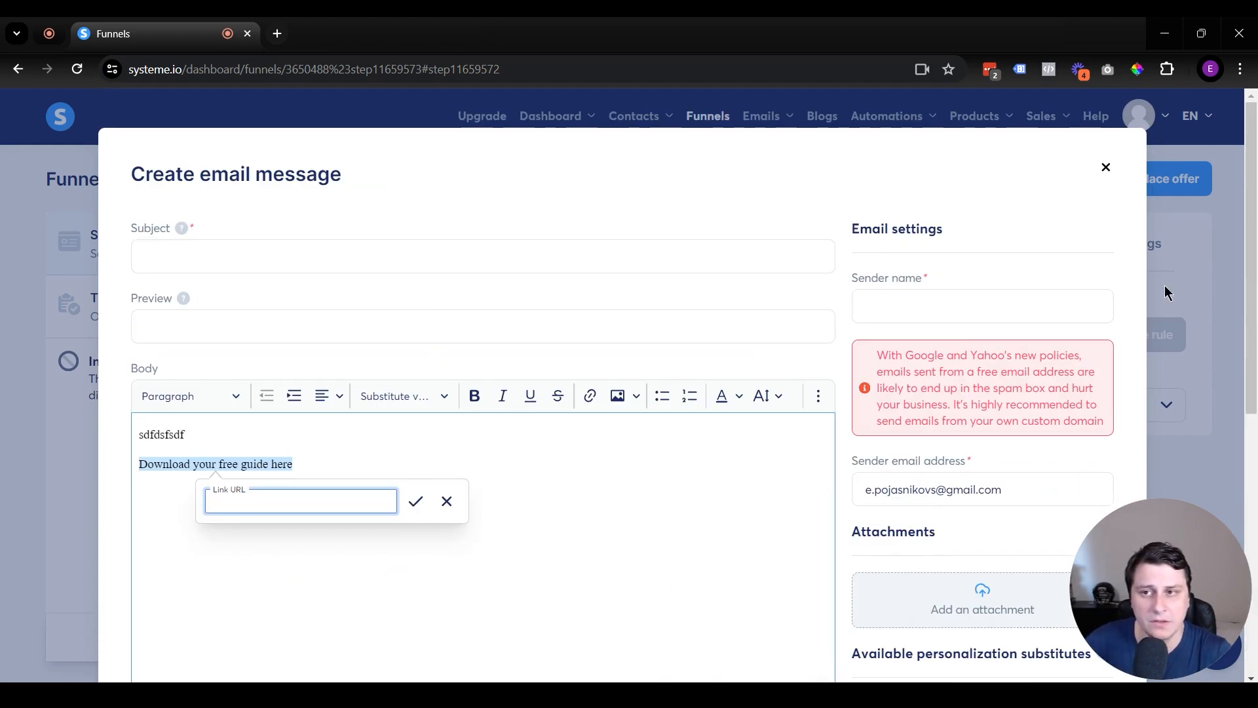
pyautogui.click(1107, 171)
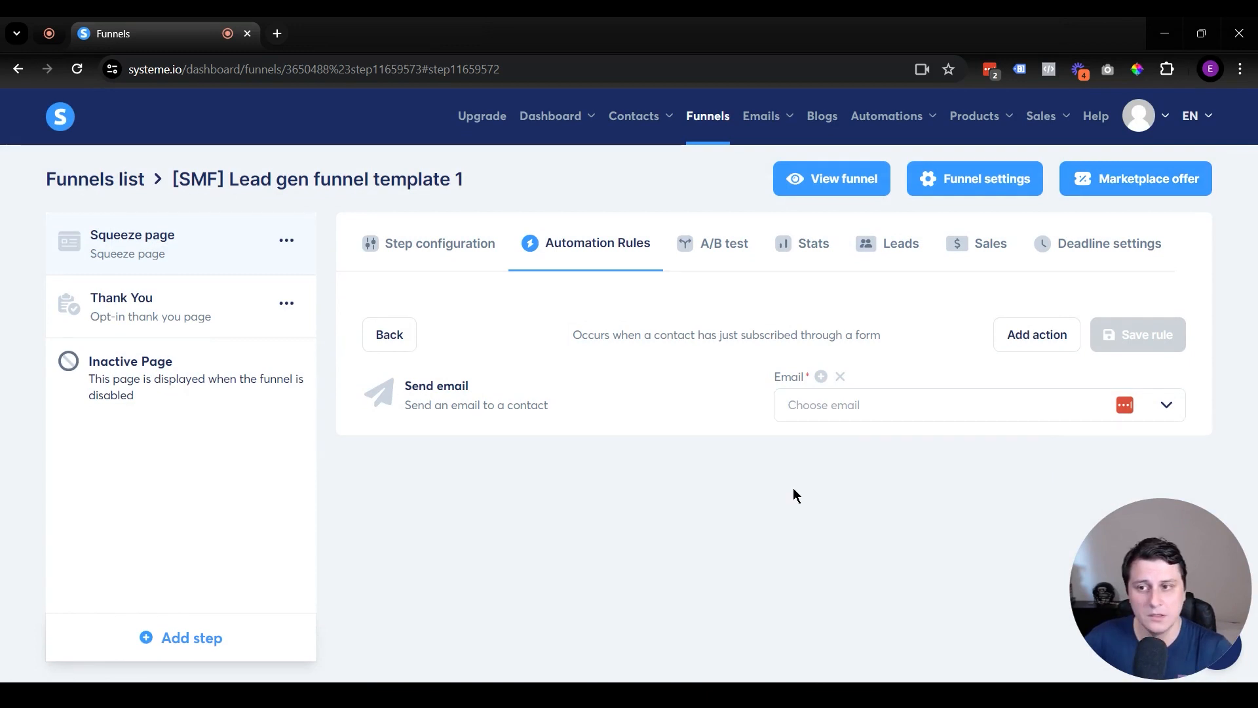